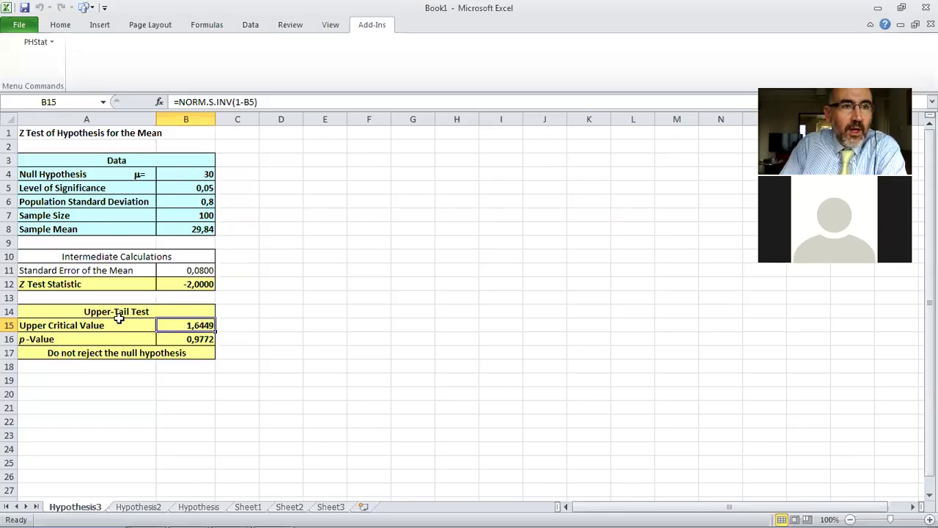
- Open the GradSurvey workbook from the Karşıdan Yüklemeler (downloads) folder
left_click(19, 28)
left_click(33, 87)
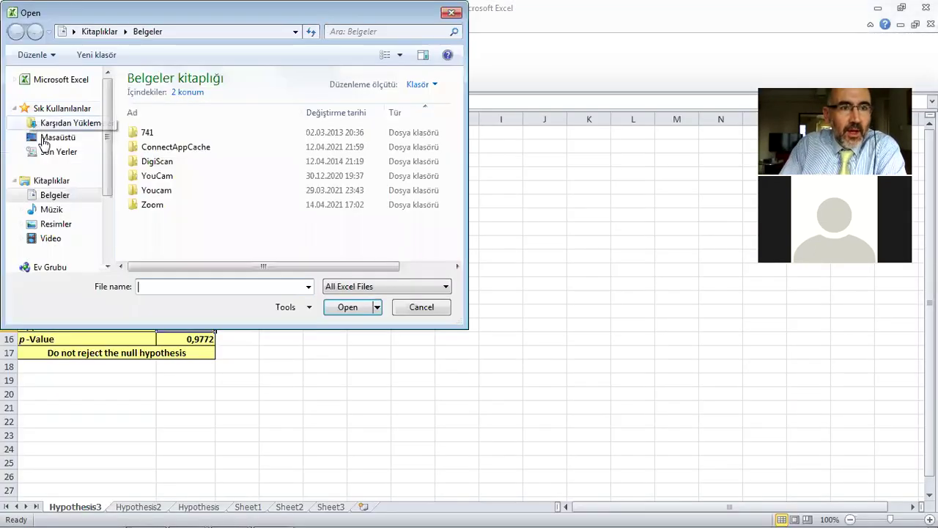
left_click(46, 197)
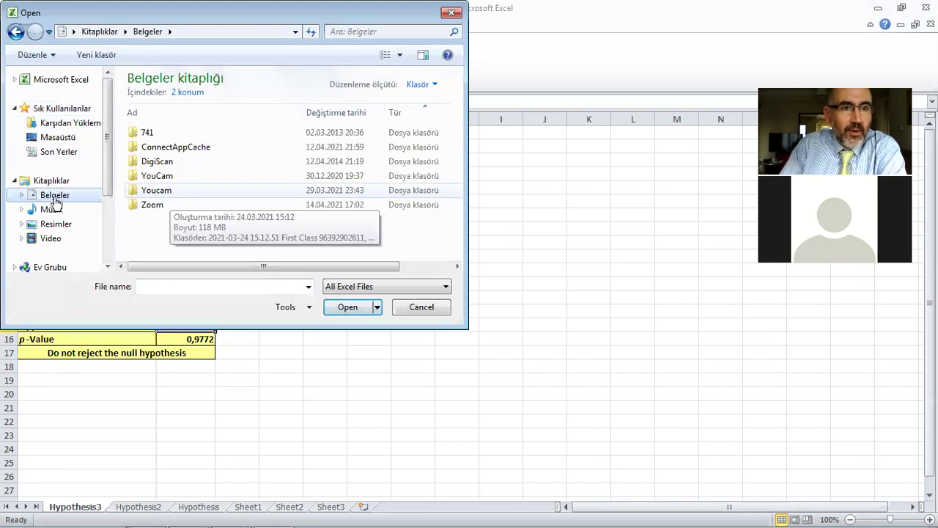
left_click(66, 122)
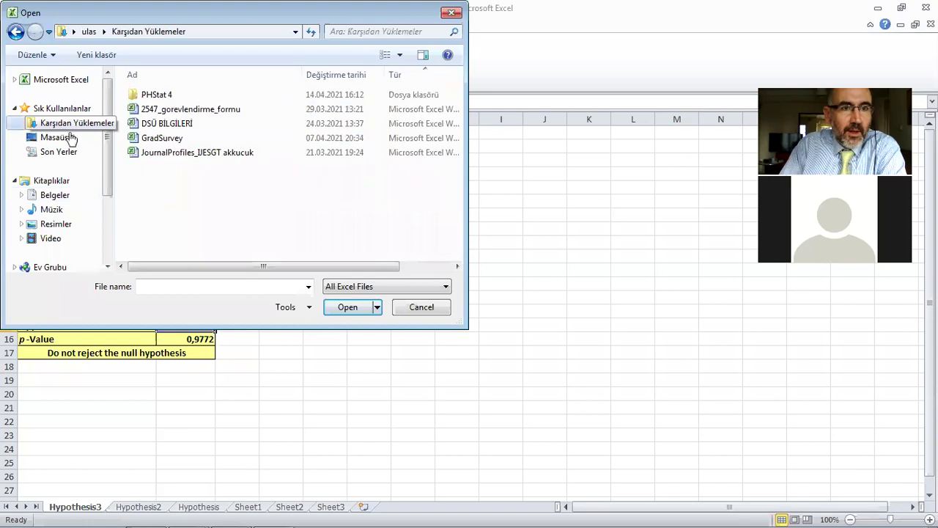
double_click(197, 139)
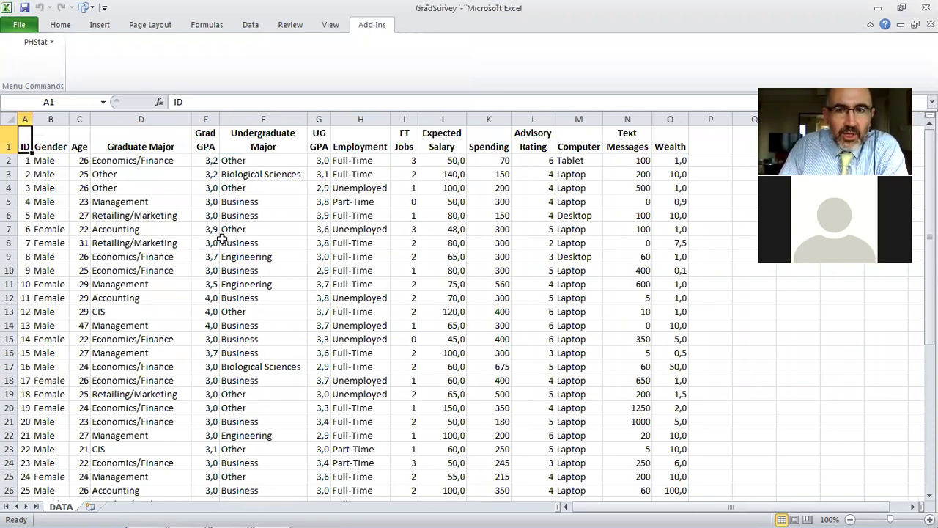
- Look through all rows of the graduate survey data on the DATA sheet, from the header row to the last record
scroll(247, 243, "down", 5)
scroll(263, 243, "down", 5)
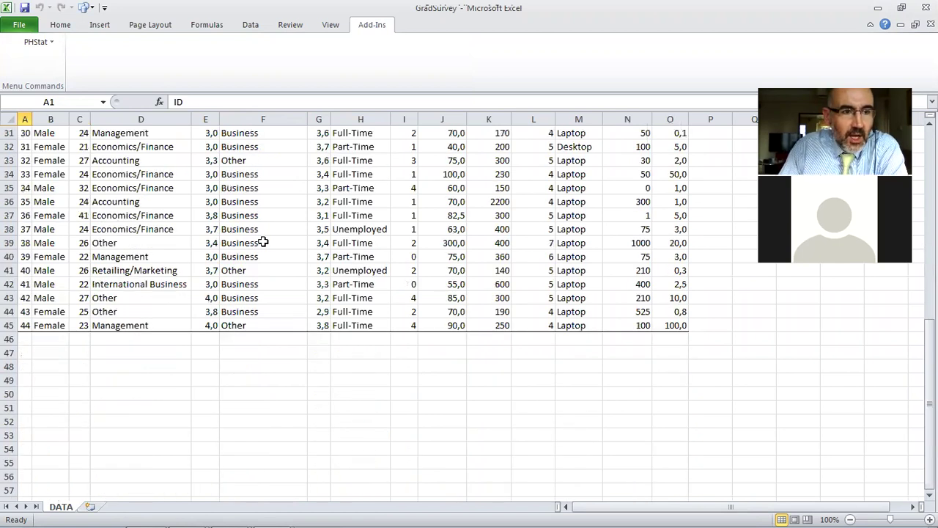
scroll(263, 243, "up", 5)
scroll(264, 242, "up", 1)
scroll(264, 243, "up", 4)
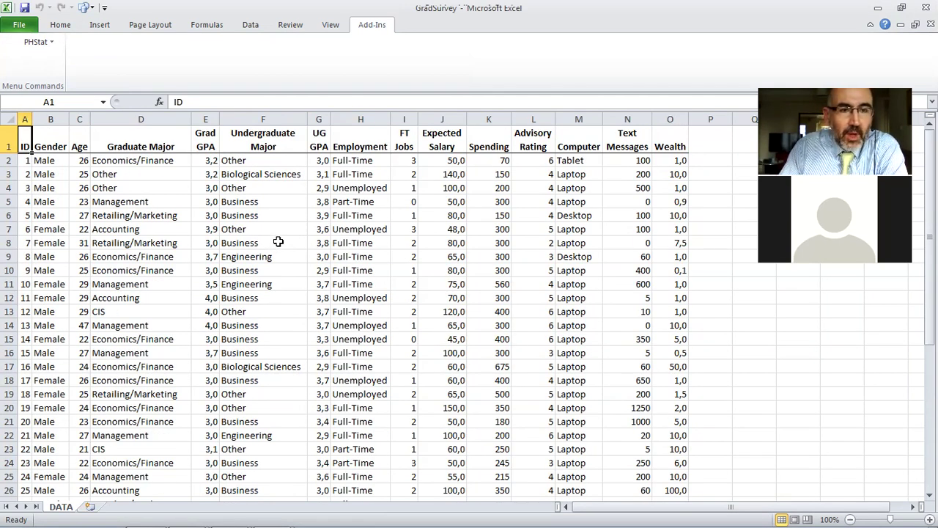
scroll(279, 242, "down", 7)
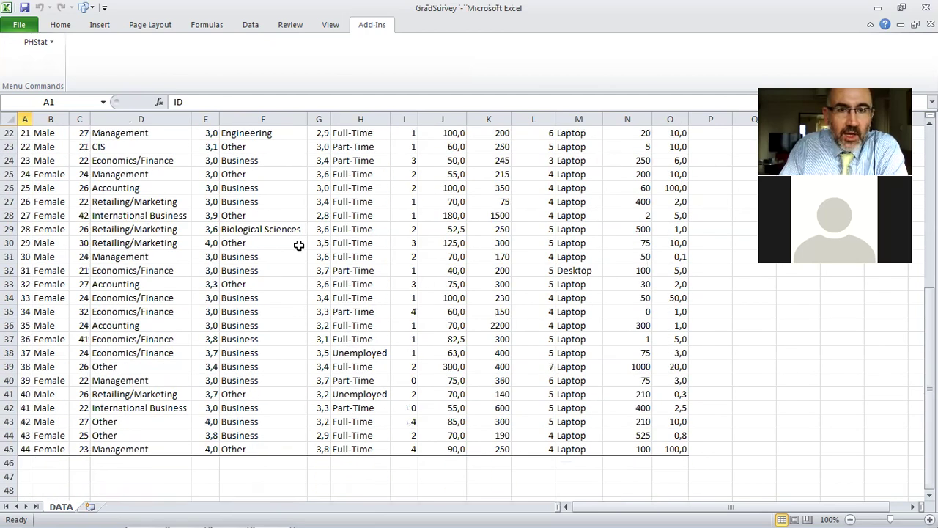
scroll(299, 245, "up", 7)
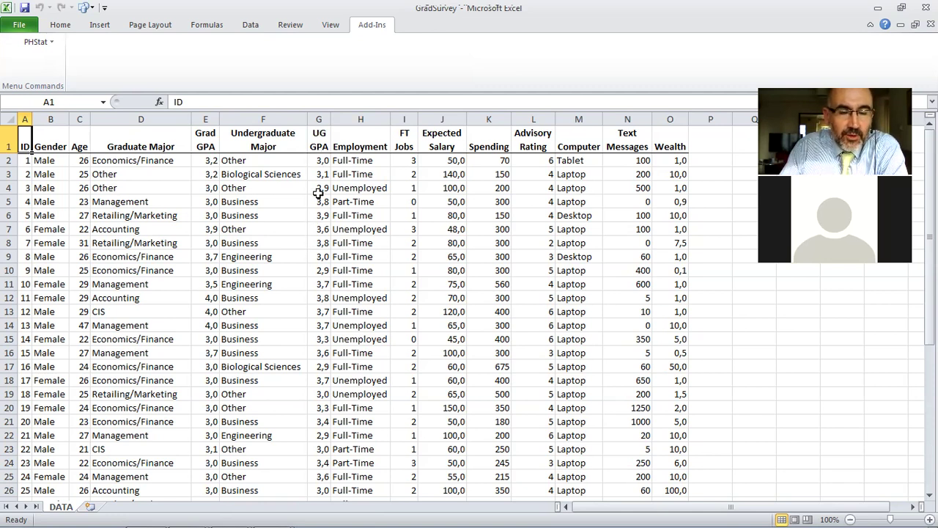
scroll(319, 193, "down", 6)
scroll(320, 193, "down", 3)
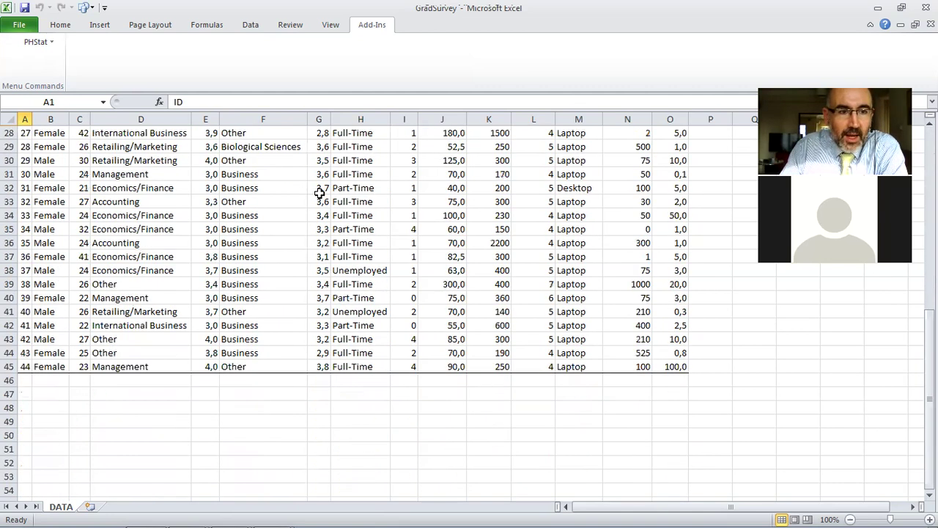
scroll(320, 192, "up", 4)
scroll(320, 192, "up", 2)
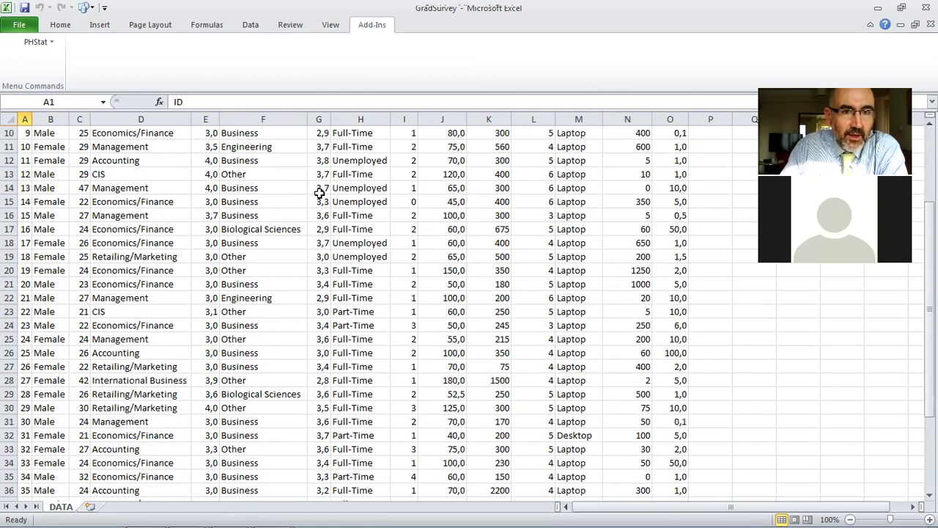
scroll(320, 192, "down", 6)
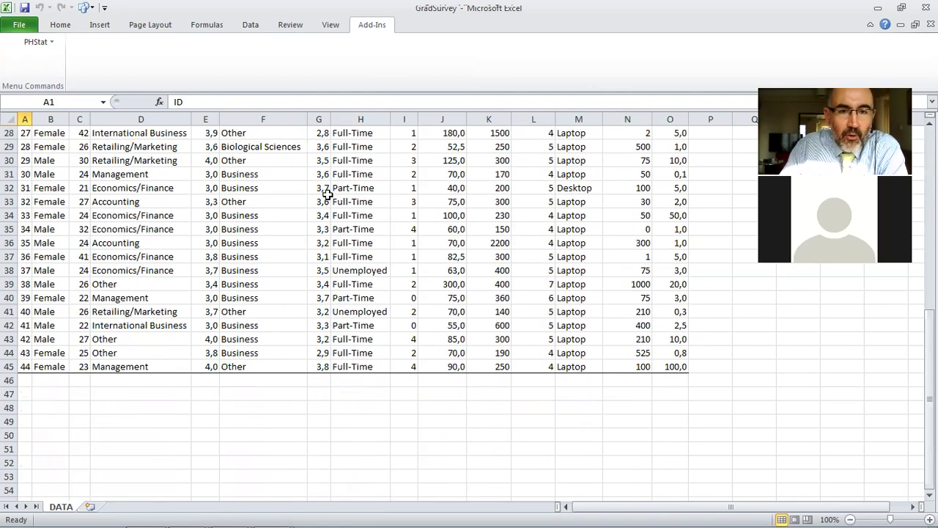
scroll(322, 193, "up", 6)
scroll(331, 223, "up", 3)
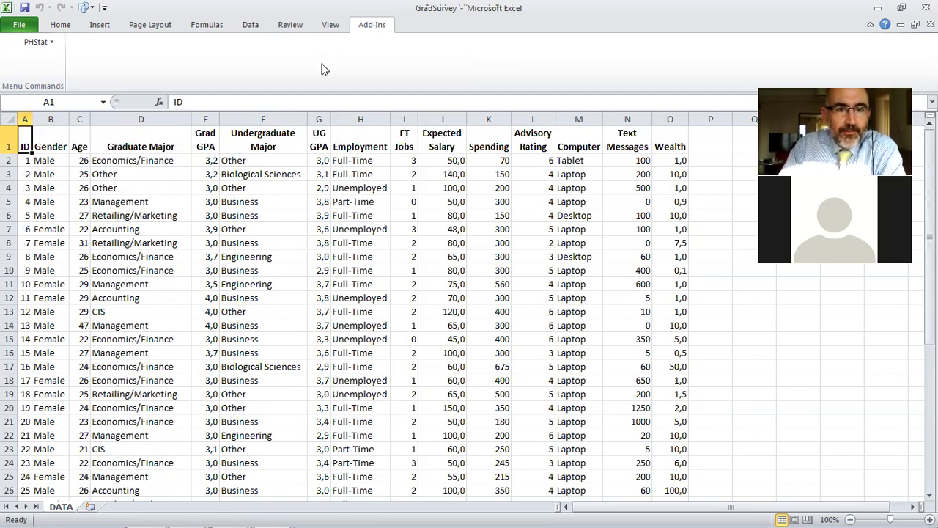
- Select the undergraduate GPA values in cells G2 to G45, leaving out the header
left_click(323, 159)
left_click_drag(323, 160, 320, 476)
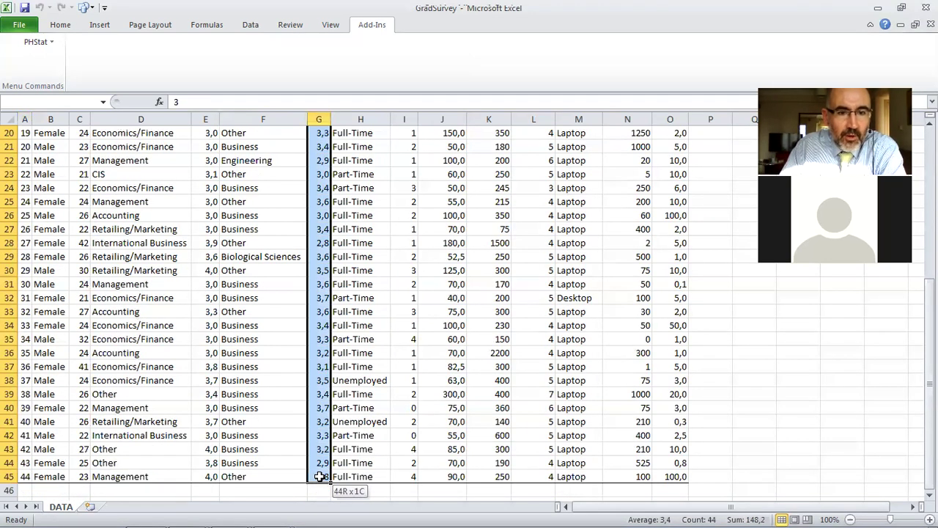
left_click_drag(320, 477, 320, 476)
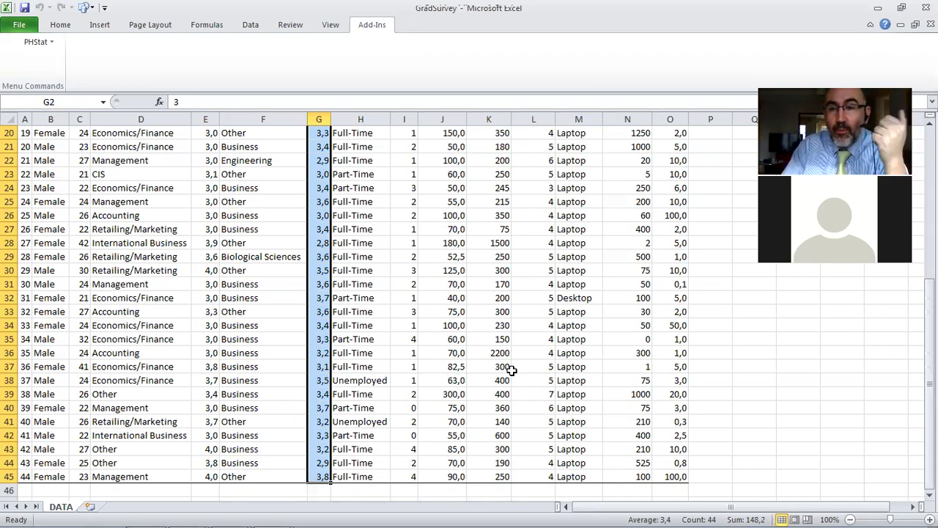
scroll(511, 371, "up", 5)
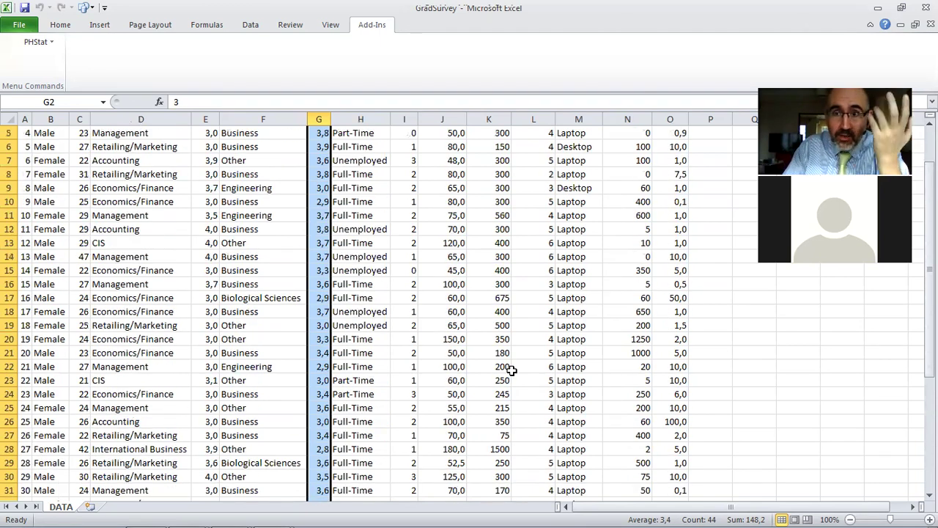
scroll(511, 371, "up", 2)
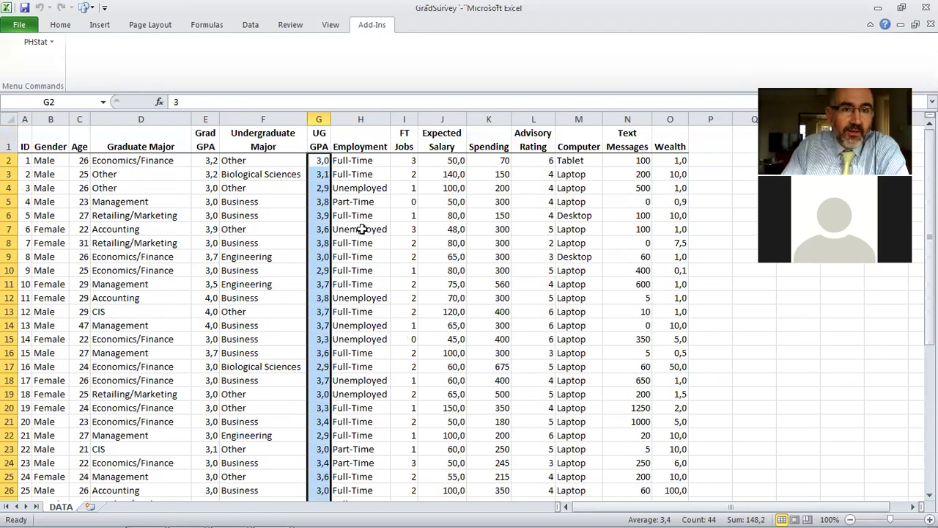
- Start PHStat's one-sample t Test for the Mean, sigma unknown, with null hypothesis 3.5 and level of significance 0.01
left_click(46, 44)
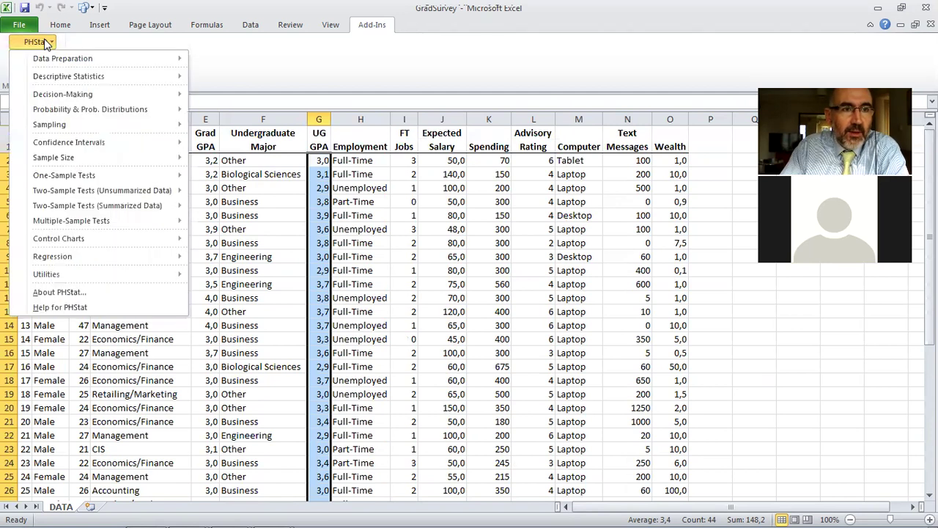
mouse_move(64, 178)
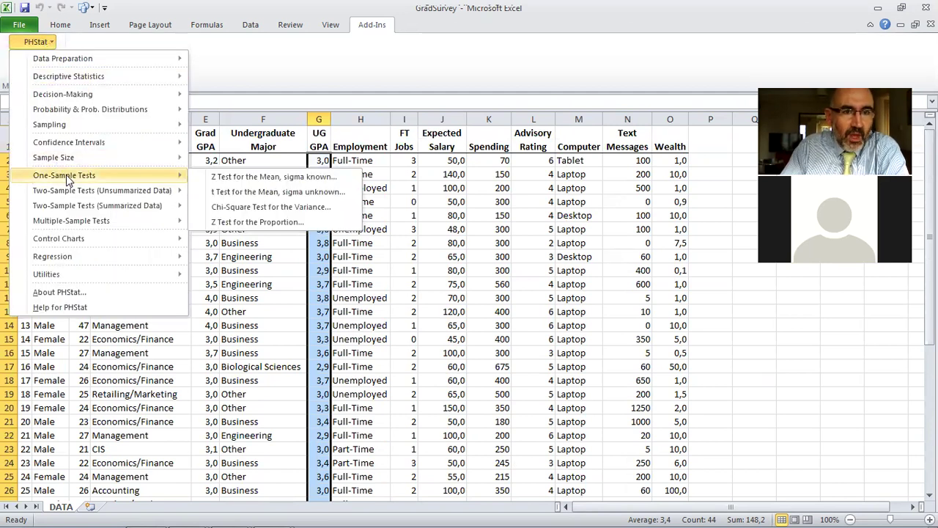
left_click(262, 192)
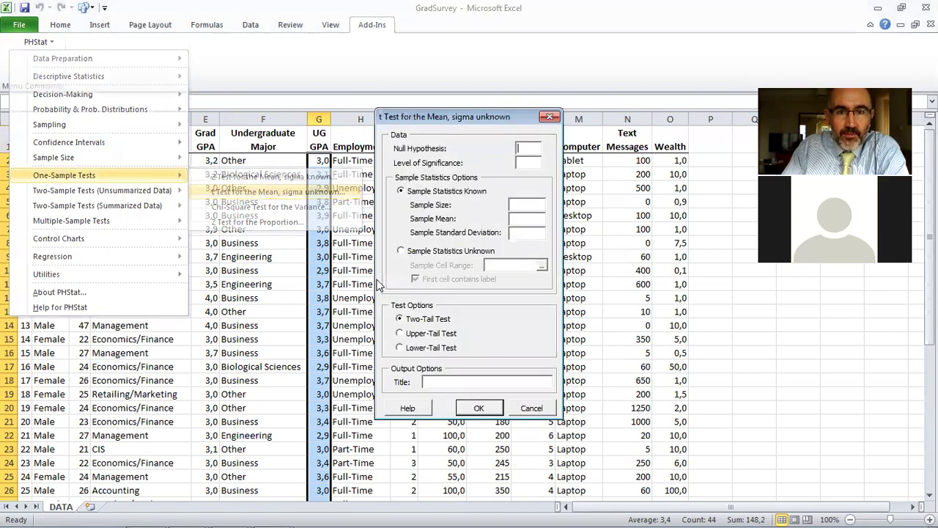
left_click(526, 152)
type("3.")
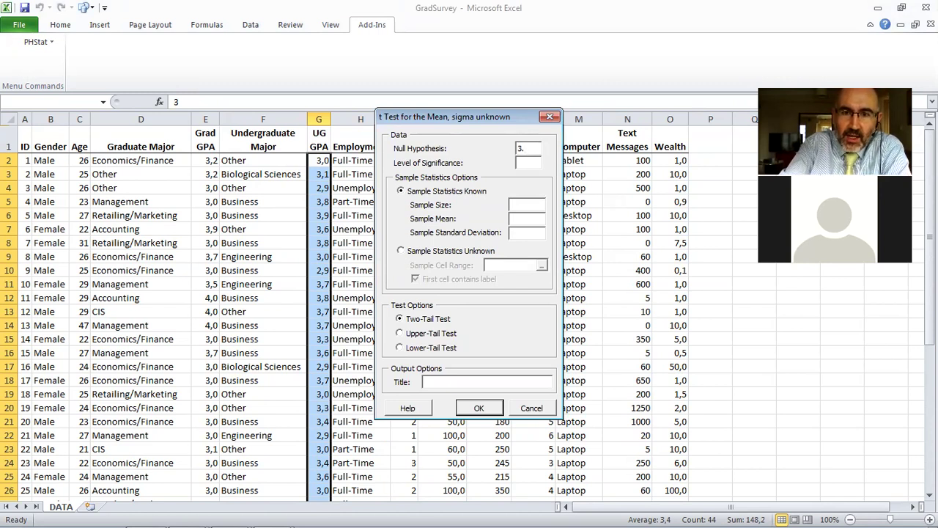
type("5")
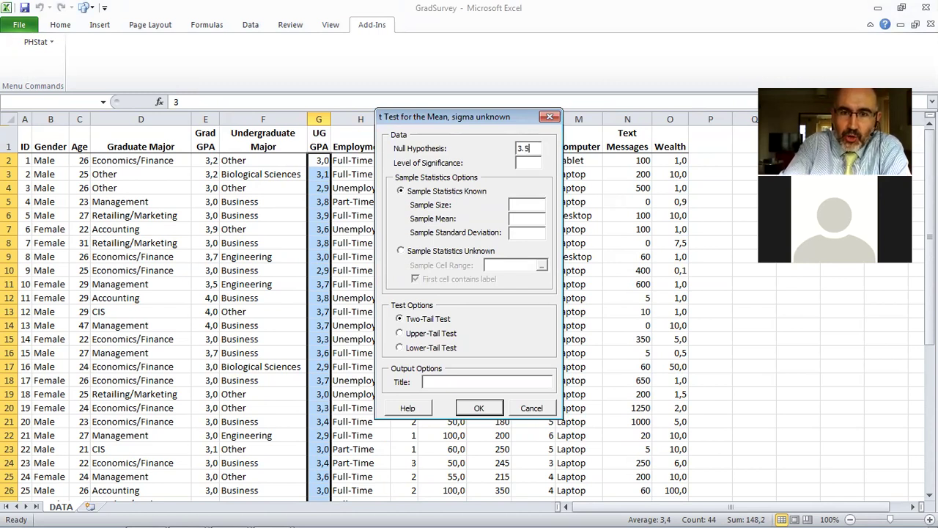
left_click(533, 164)
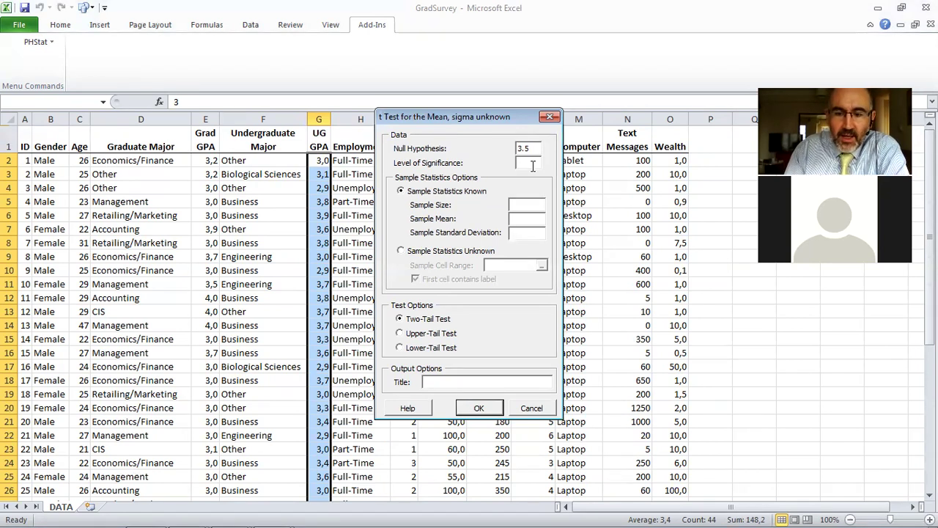
type("0")
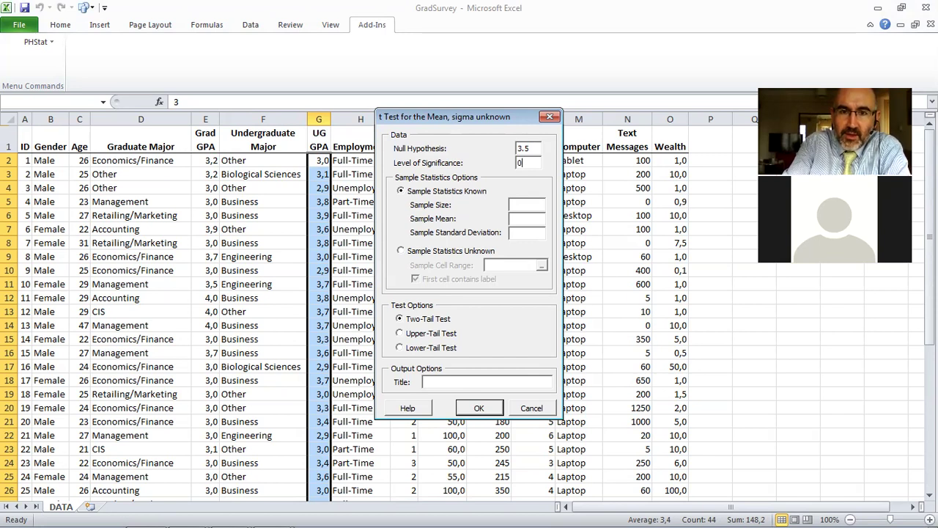
type(".01")
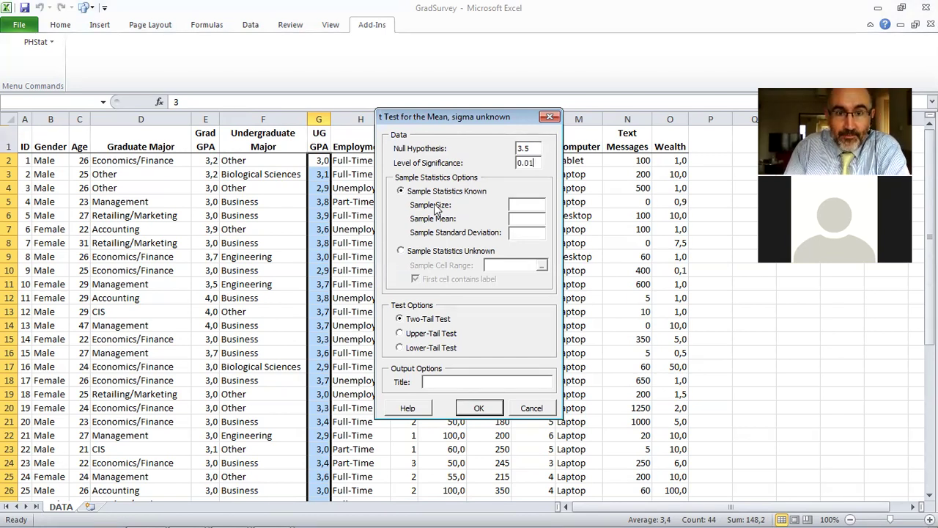
- Run the two-tail test with sample statistics unknown, using sample cell range g2:g45 without a label in the first cell
left_click(401, 251)
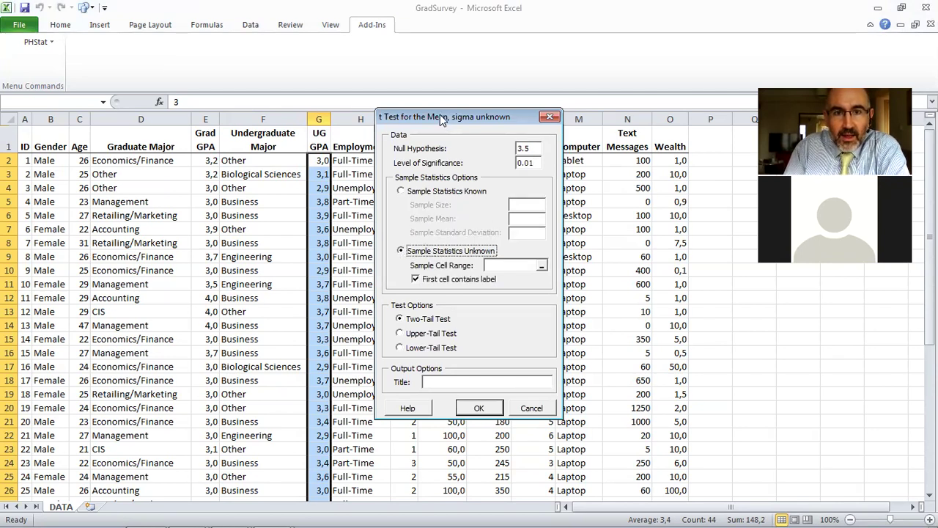
left_click_drag(440, 116, 568, 119)
left_click(631, 268)
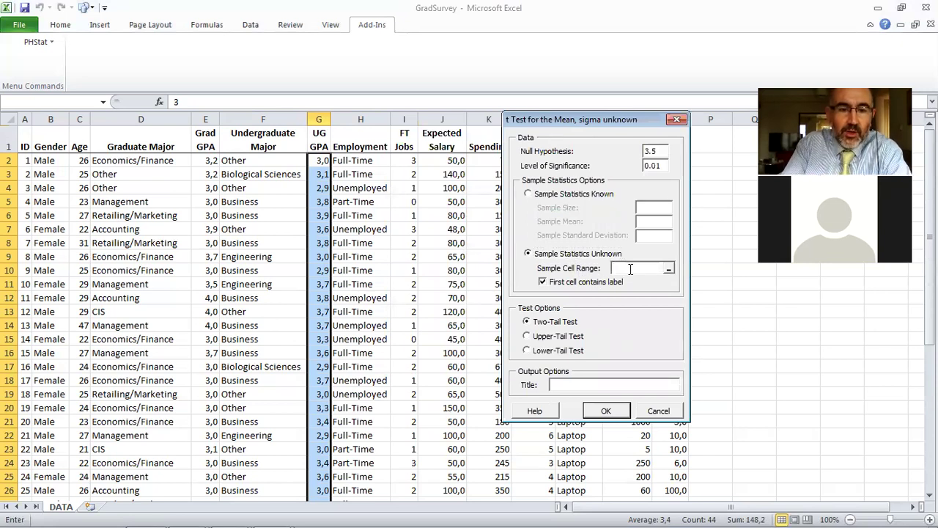
type("g2")
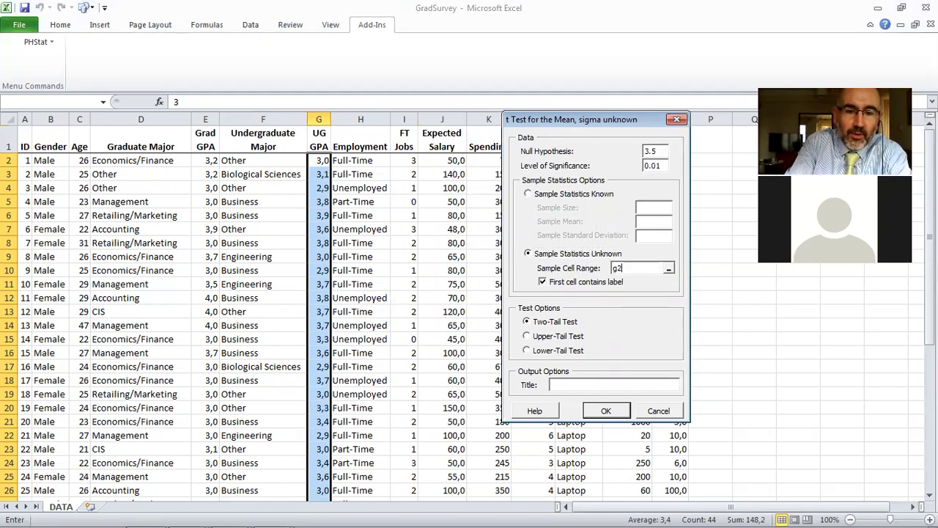
type(":g45")
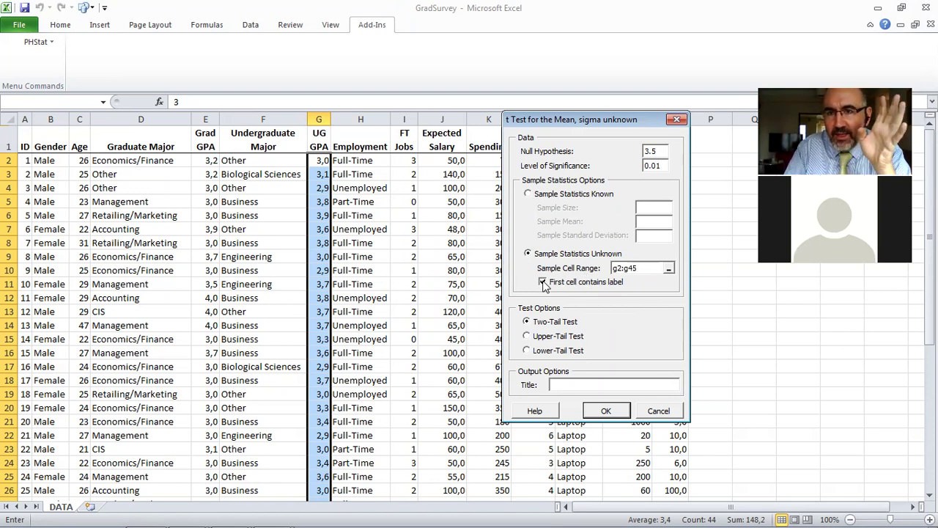
left_click(542, 282)
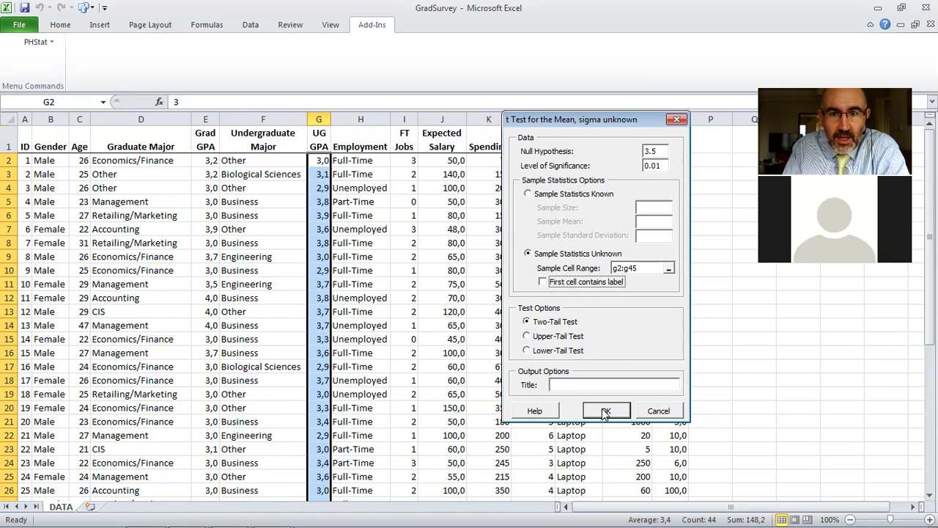
left_click(606, 411)
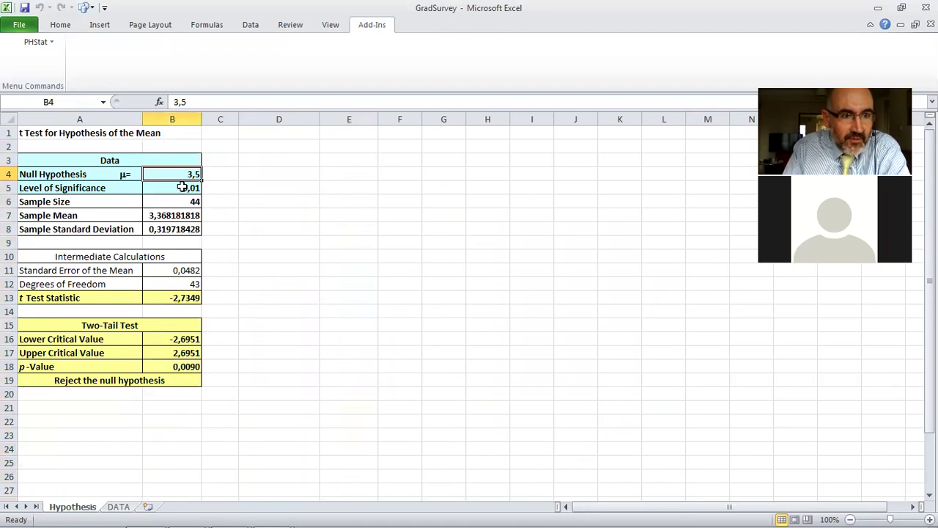
- Examine the formulas behind the sample mean, sample standard deviation, sample size and degrees of freedom on the Hypothesis sheet
left_click(172, 215)
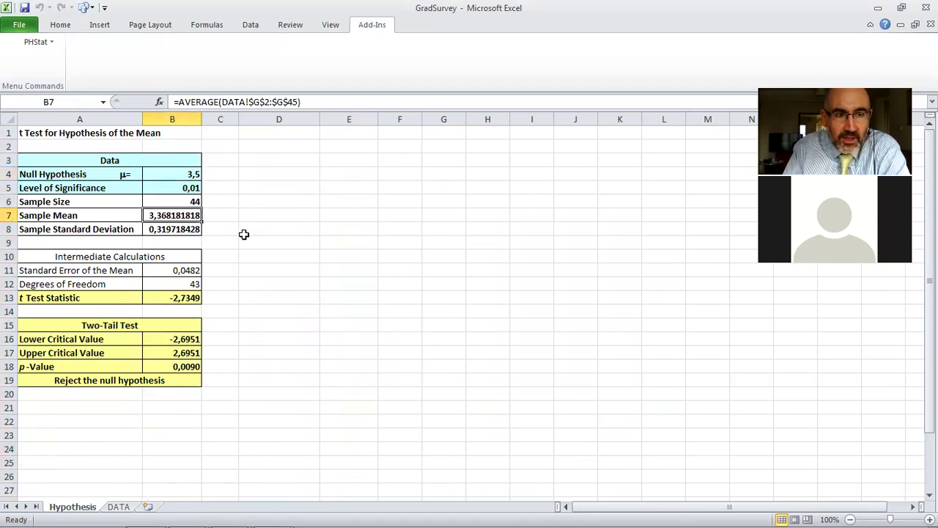
left_click(173, 230)
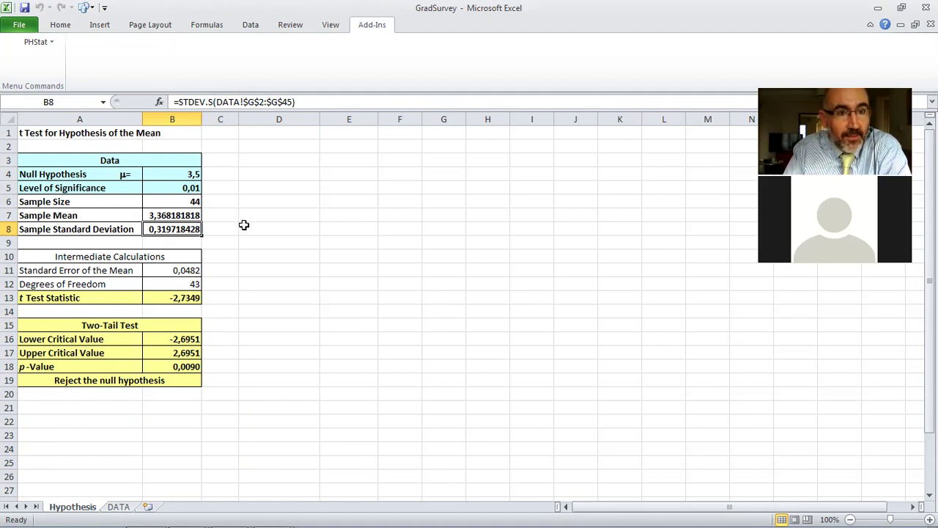
left_click(169, 215)
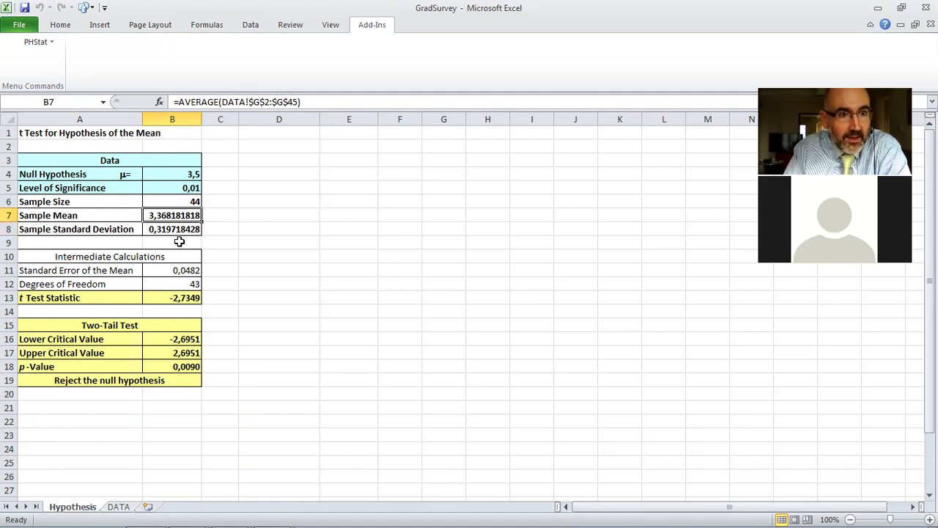
left_click(187, 201)
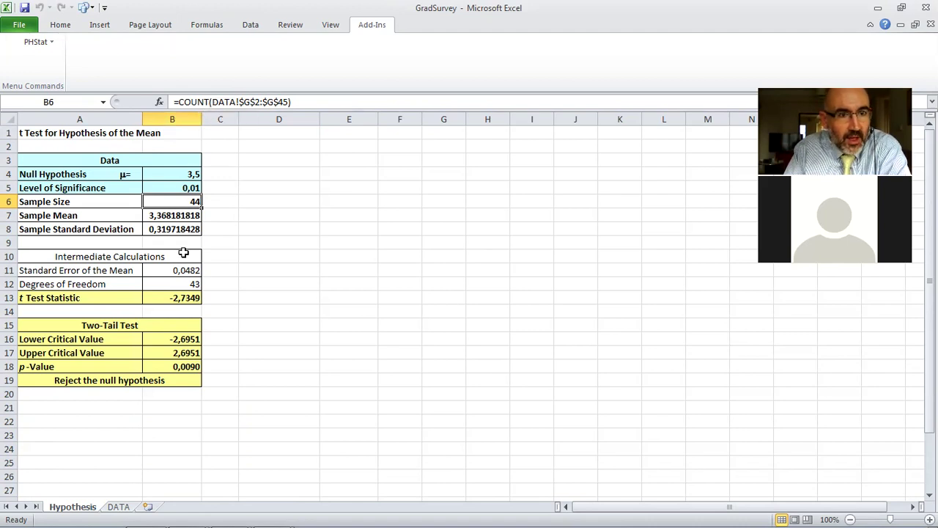
left_click(177, 286)
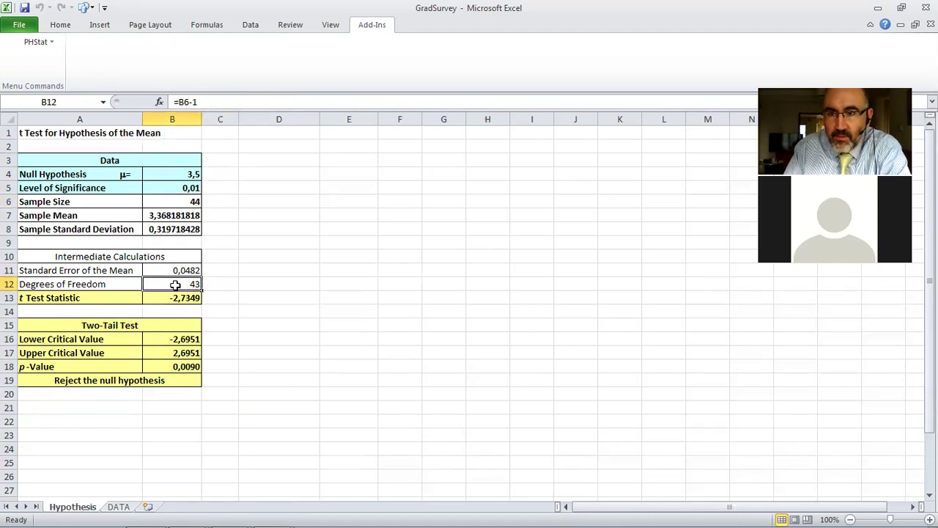
- Examine the formulas behind the standard error of the mean and the t test statistic
left_click(169, 272)
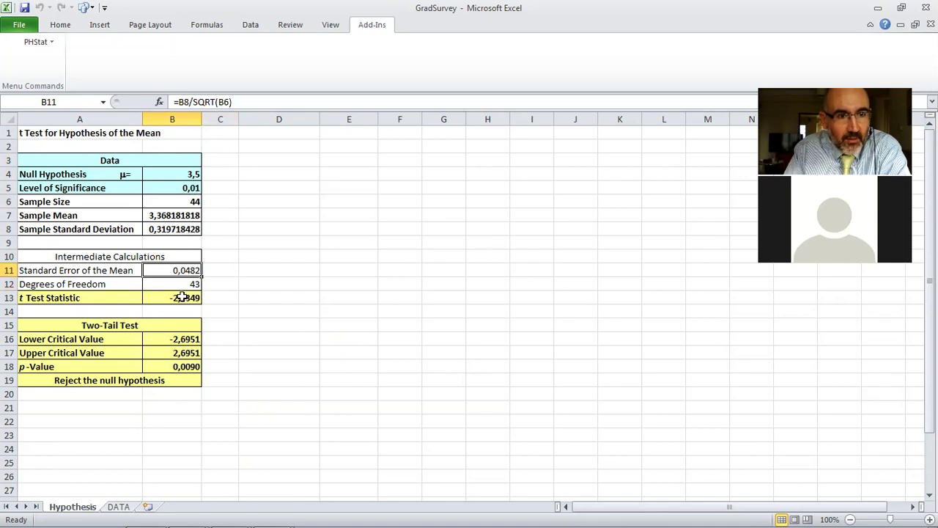
left_click(182, 298)
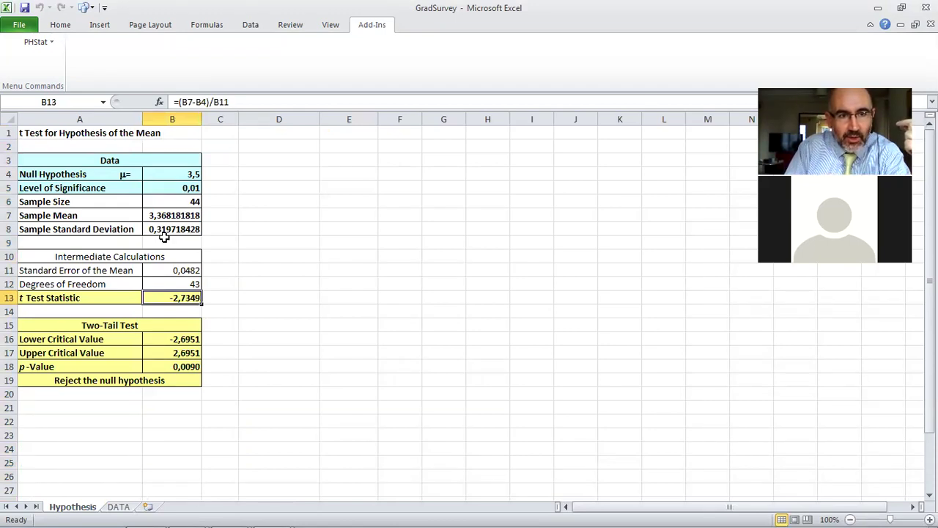
left_click(186, 271)
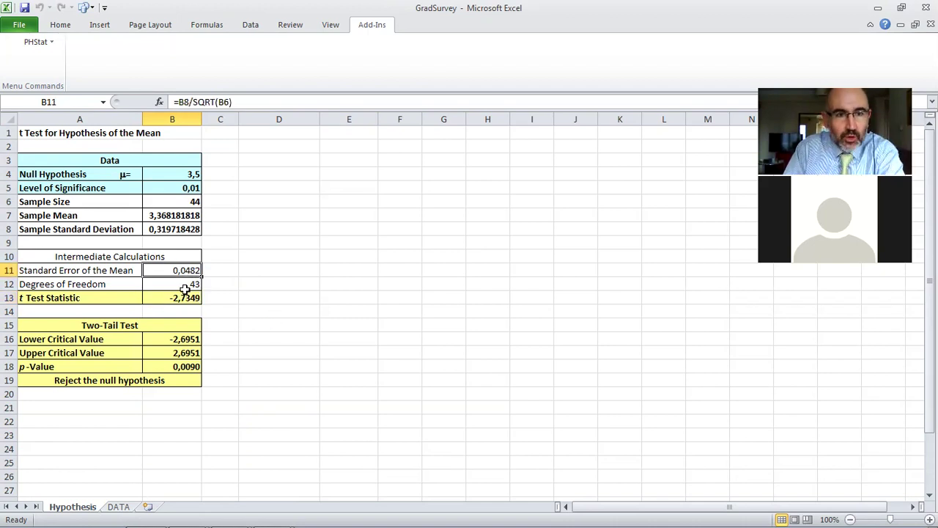
left_click(171, 297)
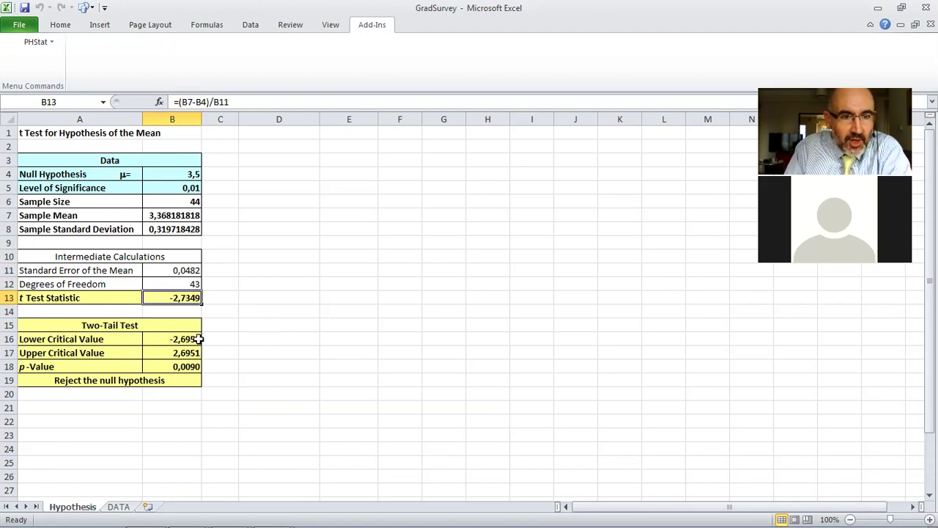
- Examine the formulas behind the t test's lower and upper critical values, p-value and hypothesis decision
left_click(166, 339)
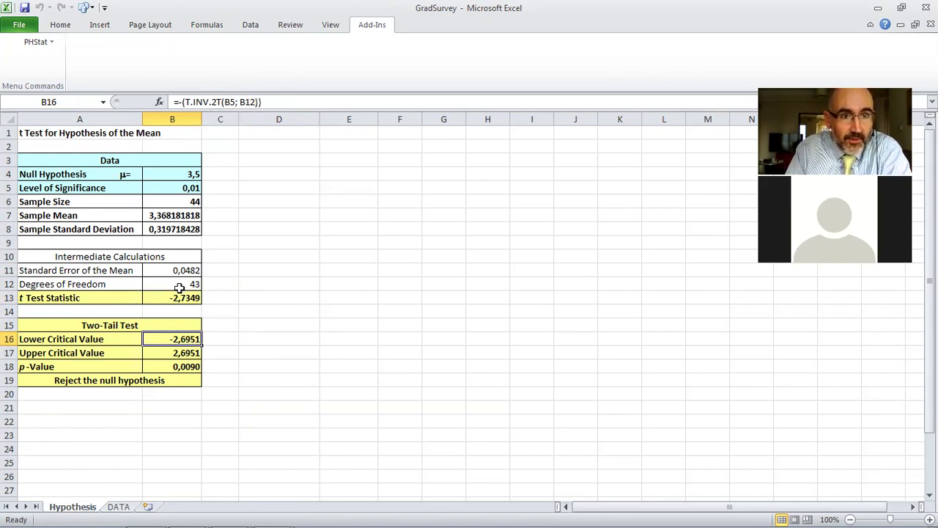
left_click(180, 353)
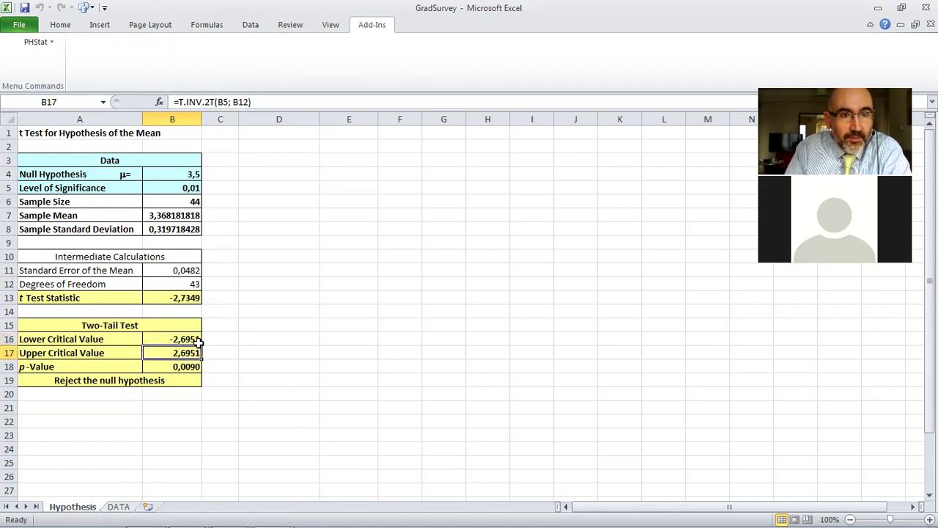
left_click(184, 338)
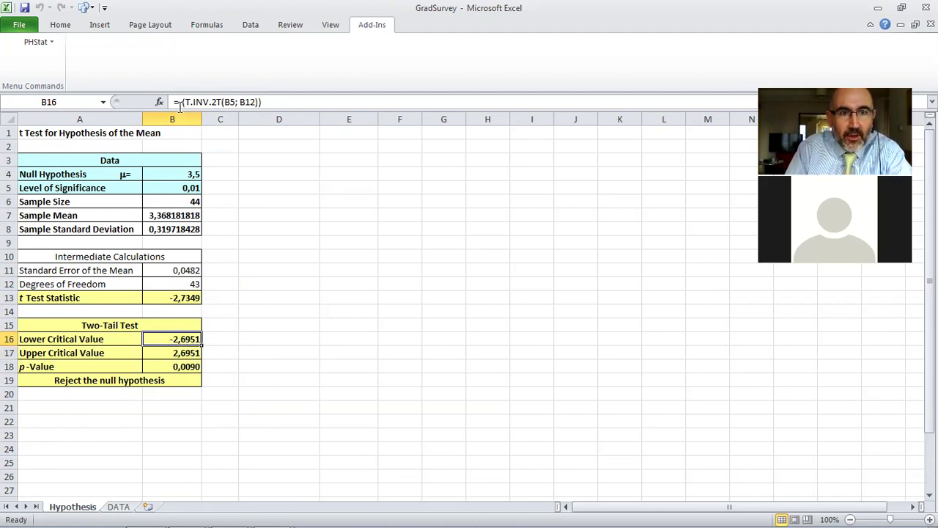
left_click(178, 353)
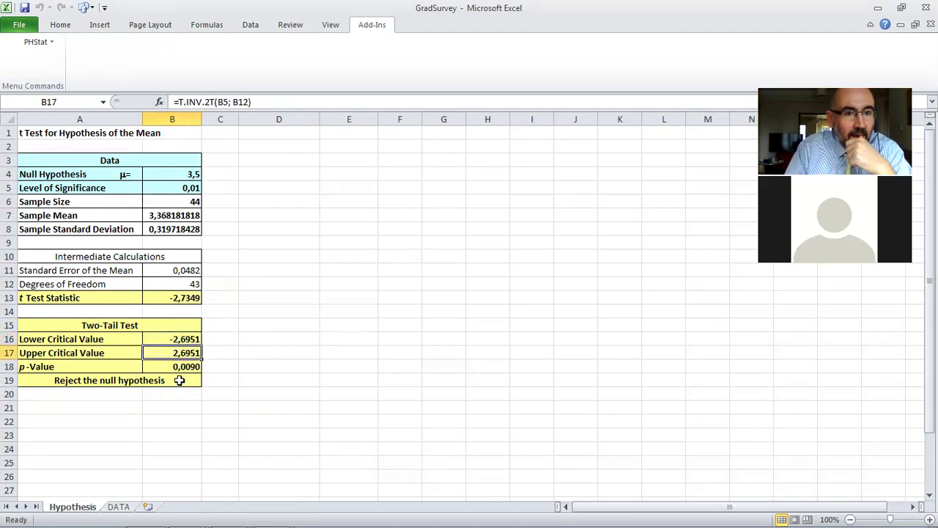
left_click(179, 367)
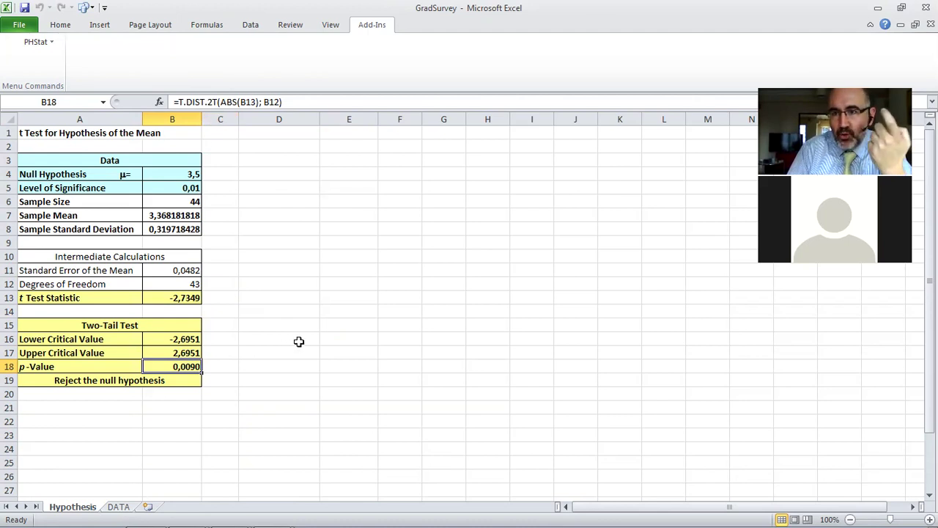
left_click(139, 380)
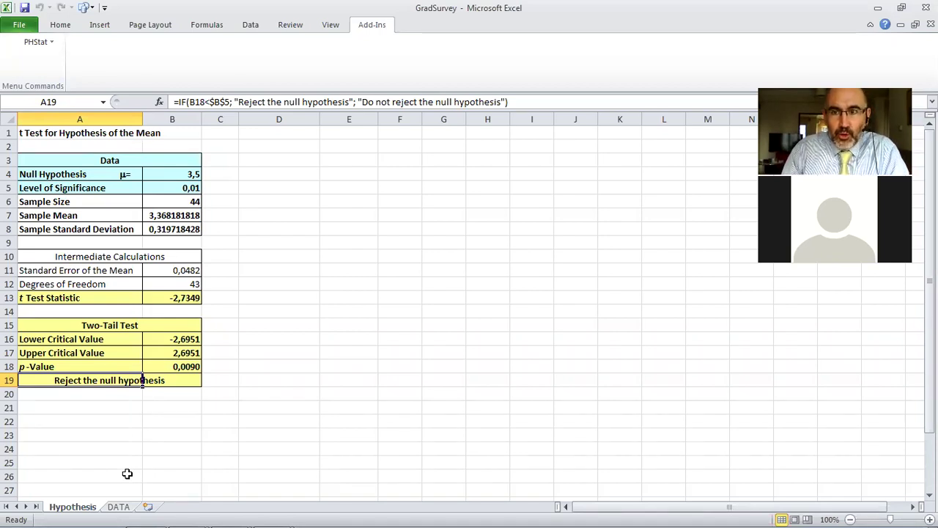
left_click(177, 365)
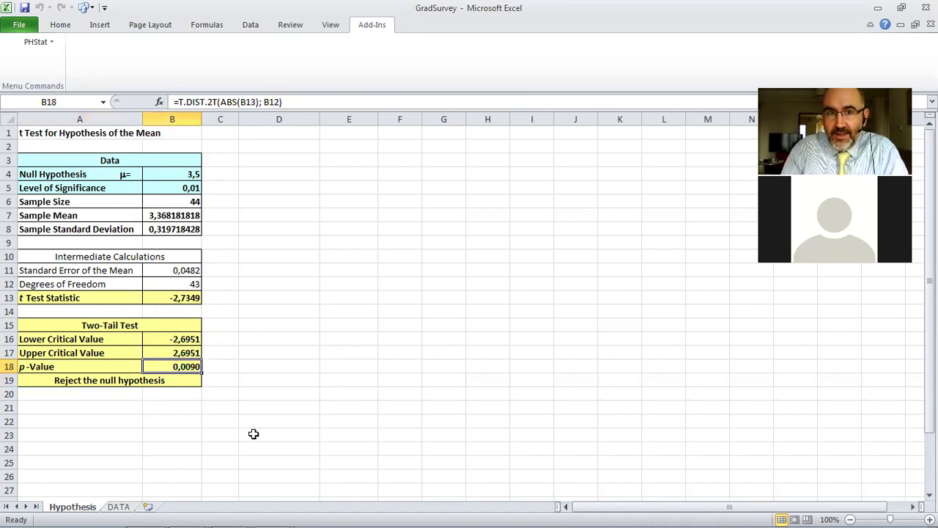
- Start PHStat's one-sample Z Test for the Proportion with null hypothesis 0.08 and level of significance 0.05
left_click(35, 42)
mouse_move(73, 181)
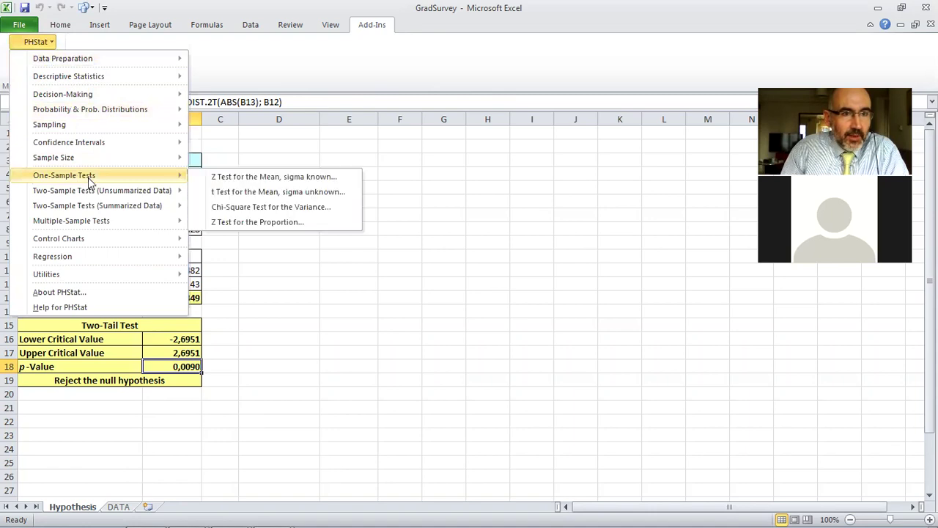
left_click(290, 224)
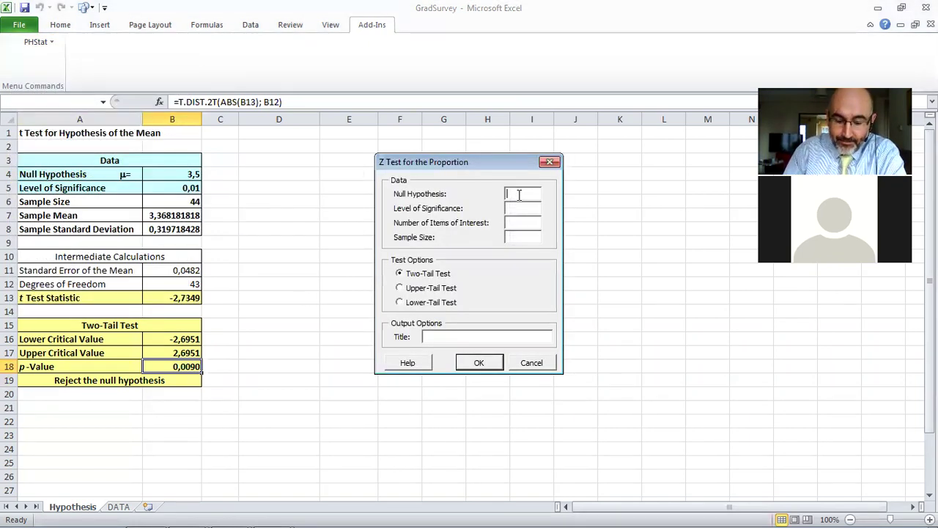
left_click(519, 194)
type("0.")
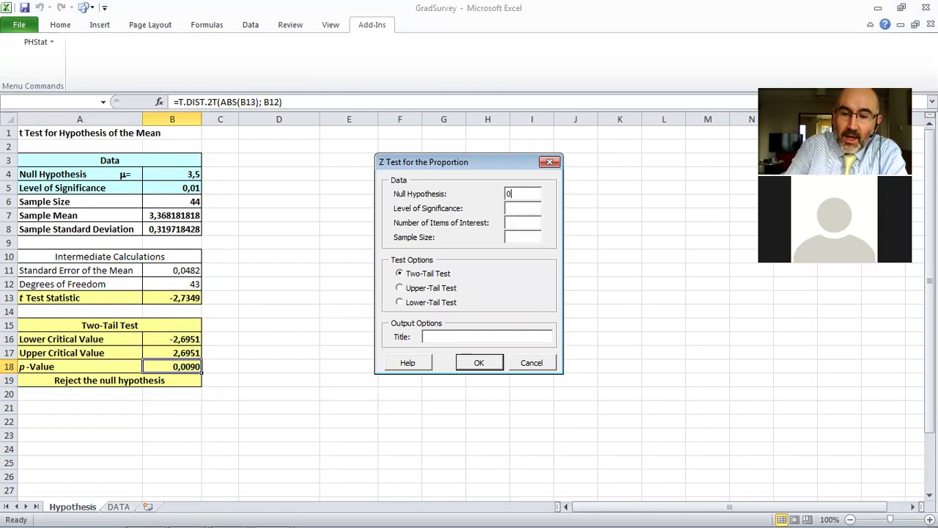
type("0")
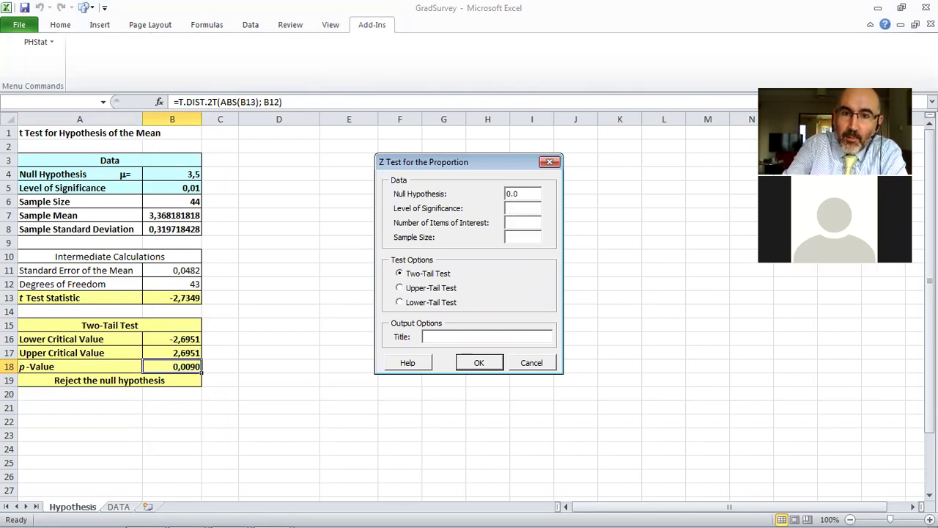
type("8")
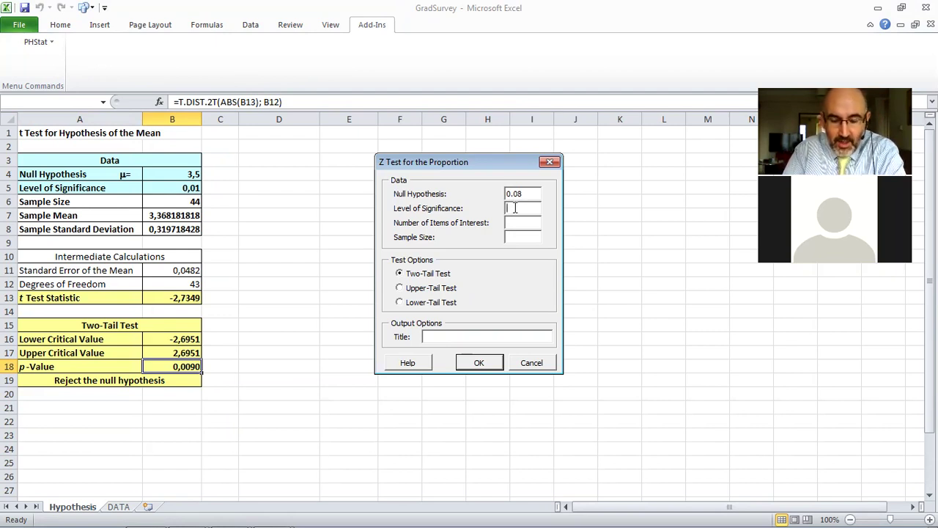
type("0.05")
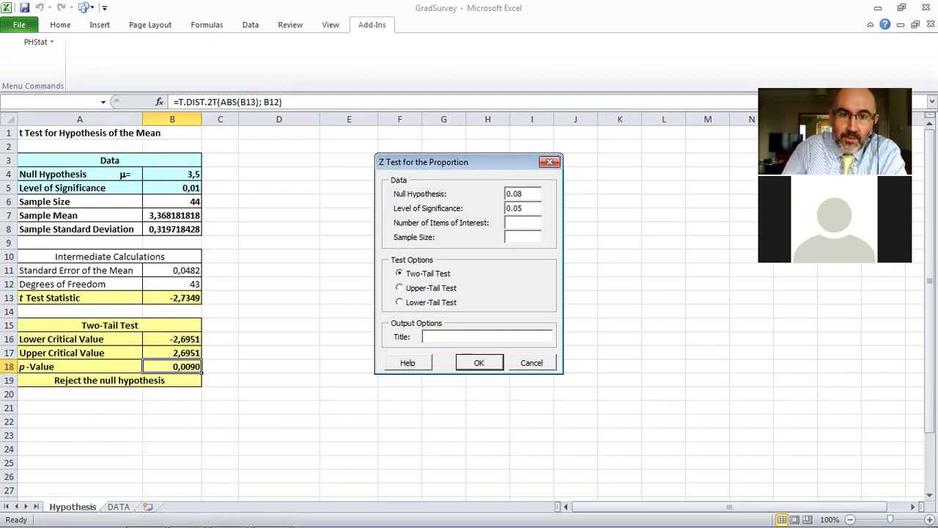
- Run the two-tail proportion test with 25 items of interest and a sample size of 500
left_click(522, 224)
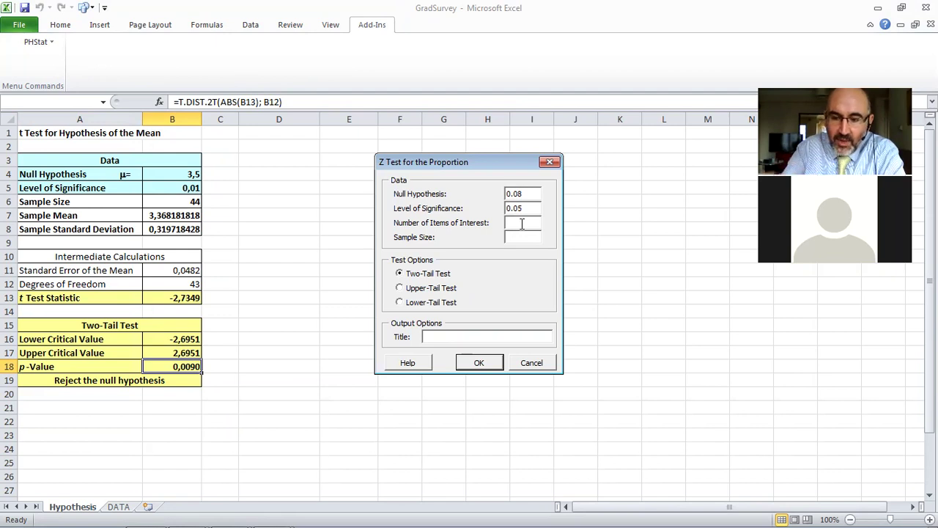
type("500")
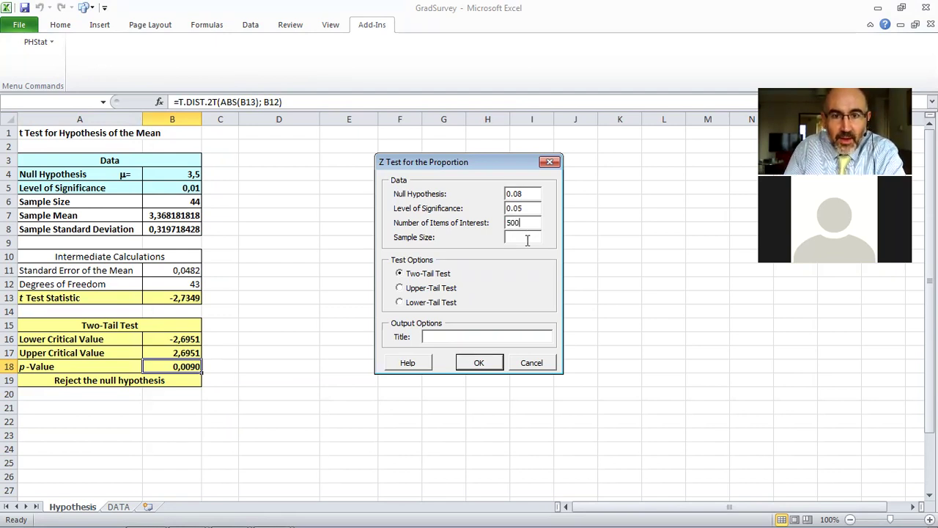
key("BackSpace")
key("BackSpace")
key("BackSpace")
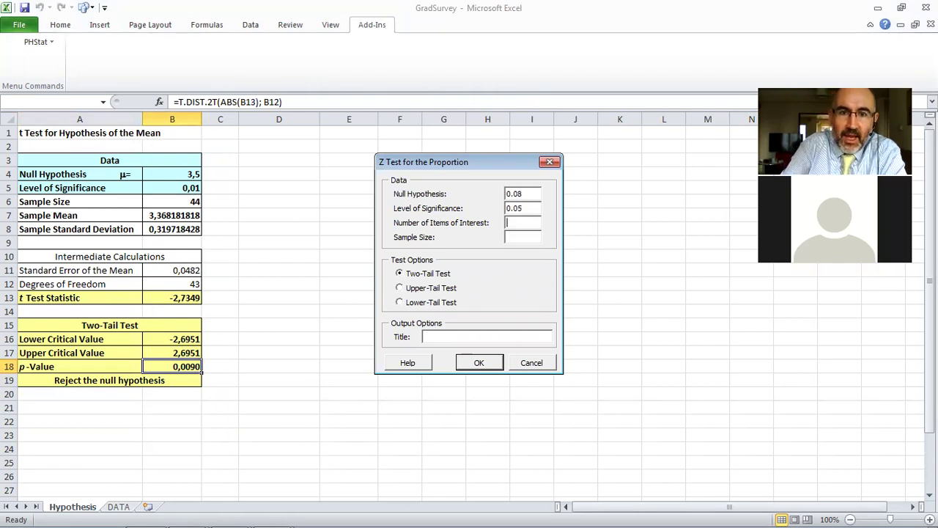
left_click(526, 235)
type("500")
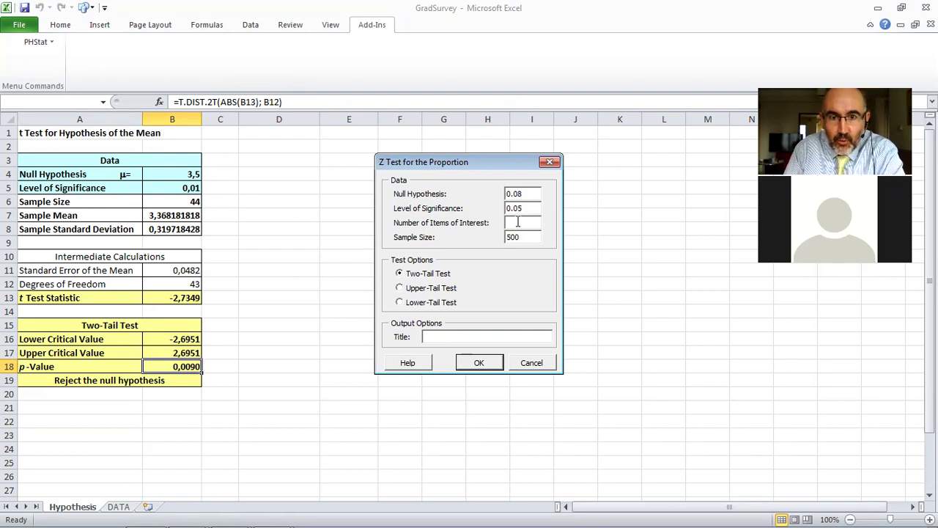
type("25")
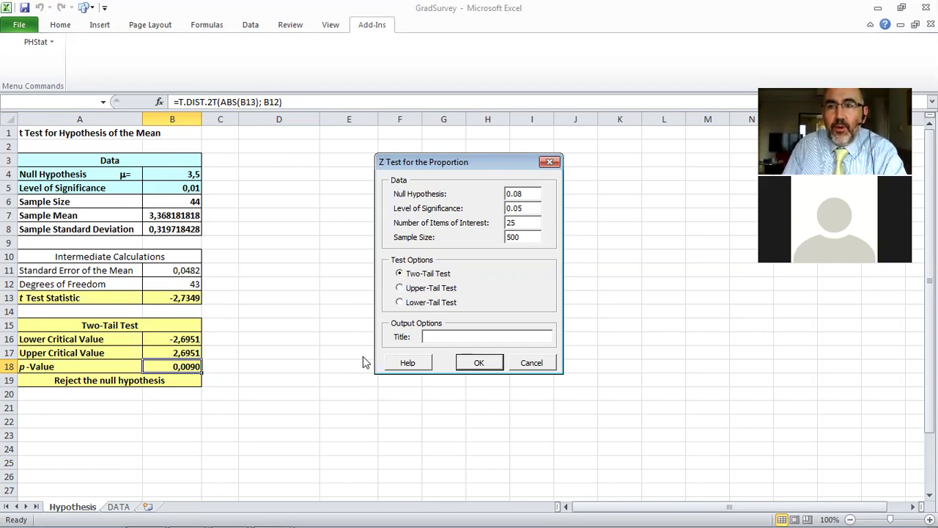
left_click(478, 365)
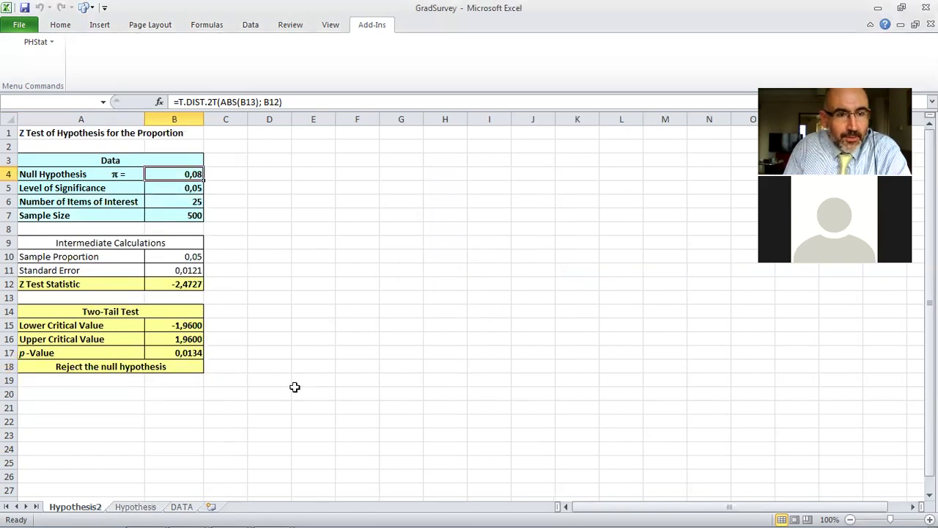
- Examine the formulas behind the decision, sample proportion, standard error and Z test statistic in the proportion test results
left_click(125, 366)
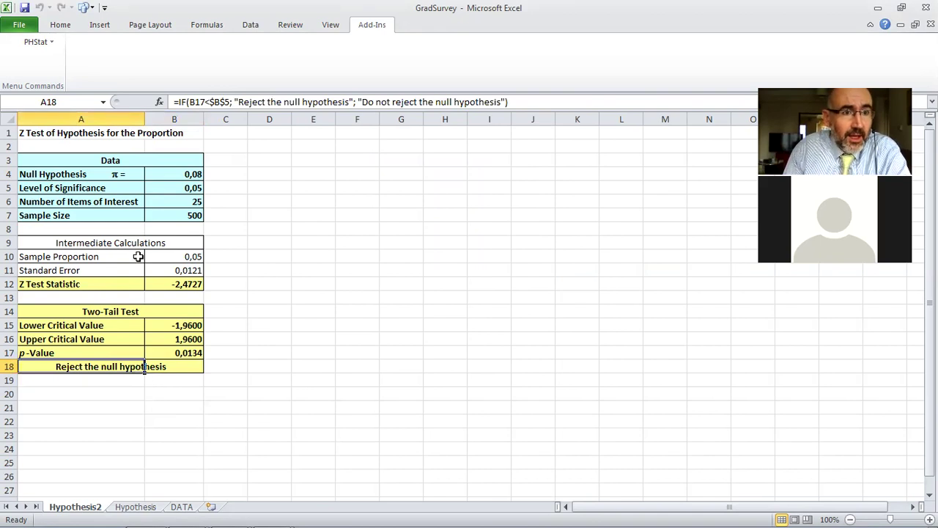
left_click(173, 256)
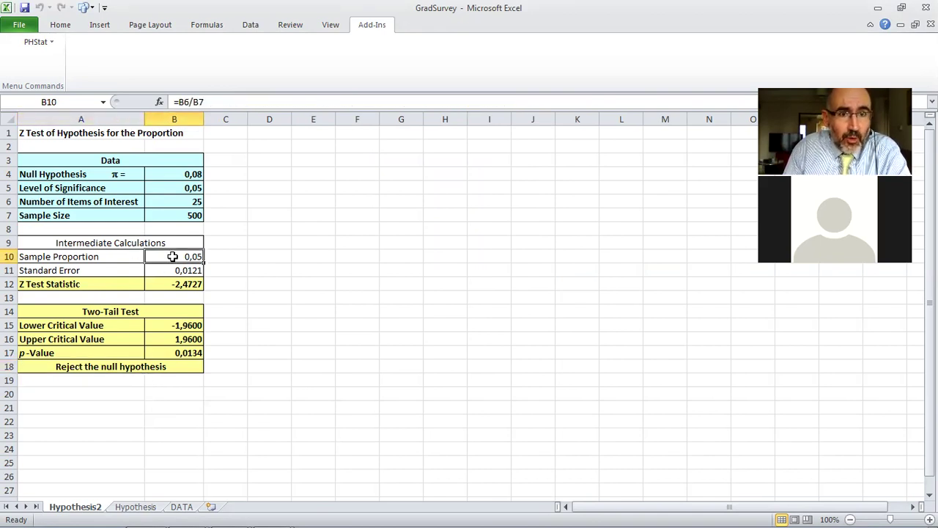
left_click(180, 271)
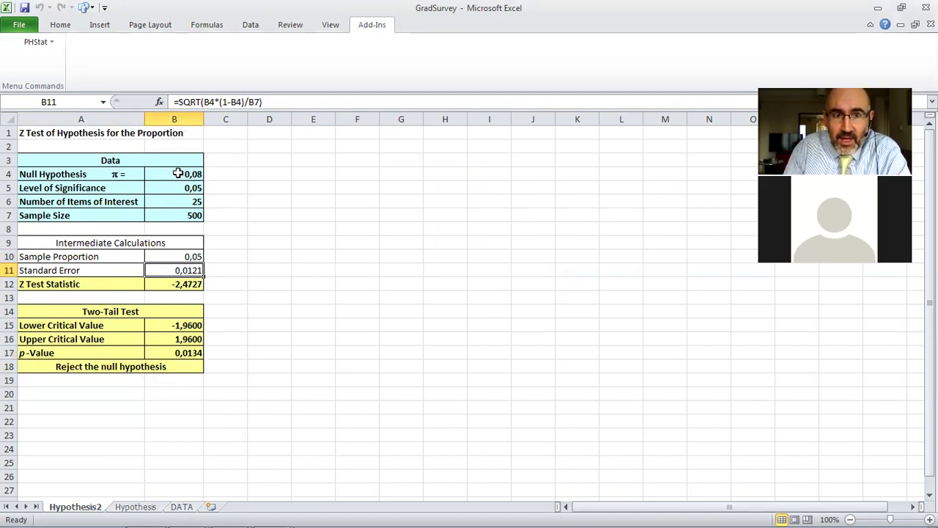
left_click(175, 286)
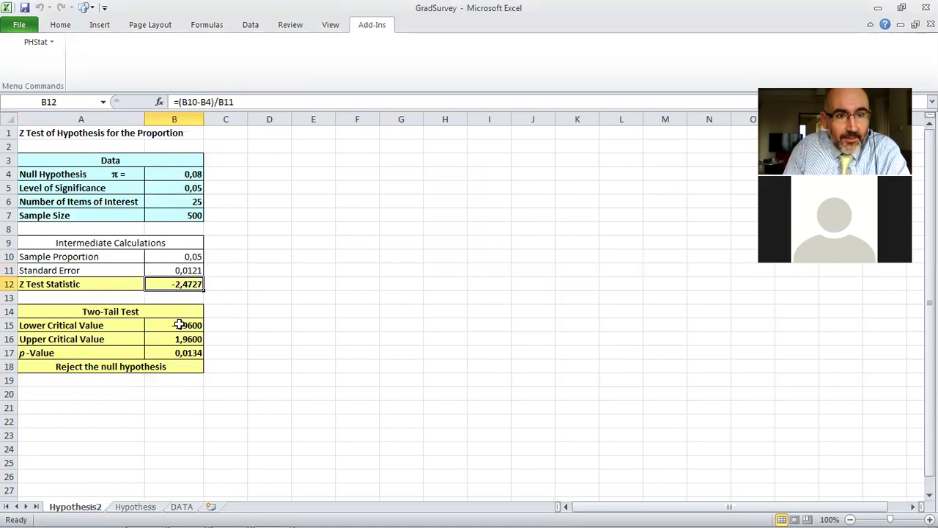
- Examine the formulas behind the proportion test's lower and upper critical values and p-value
left_click(183, 325)
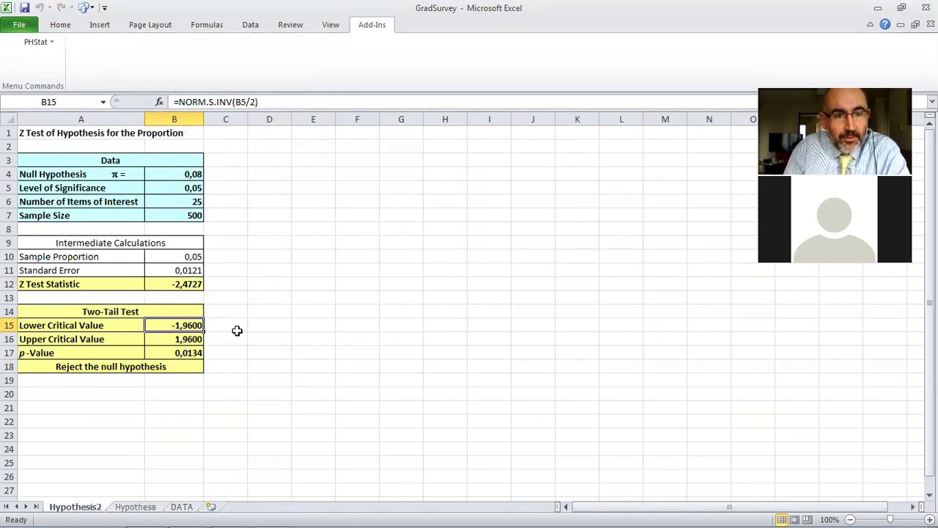
left_click(196, 340)
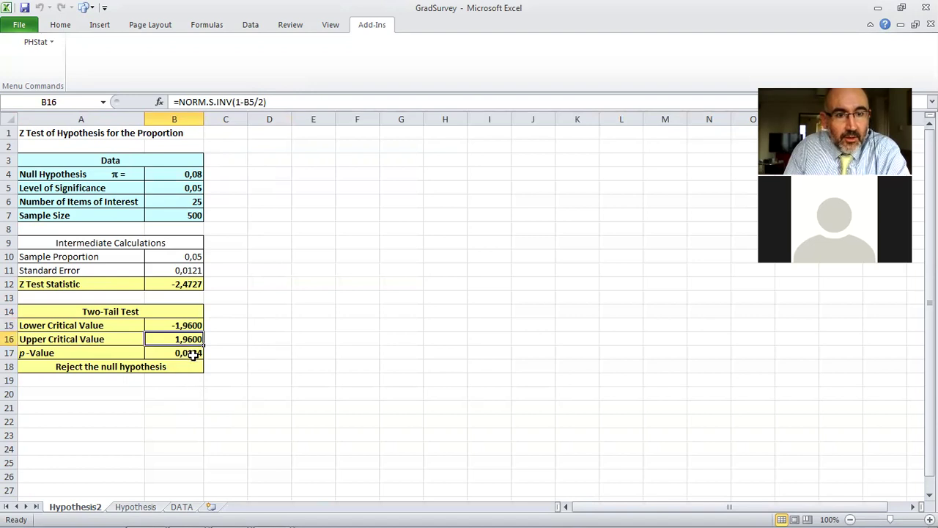
left_click(193, 354)
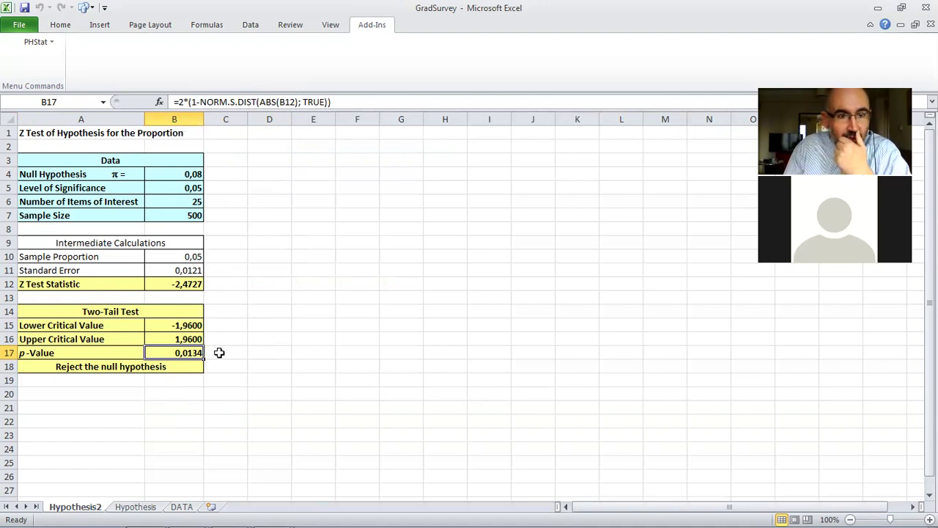
left_click(176, 367)
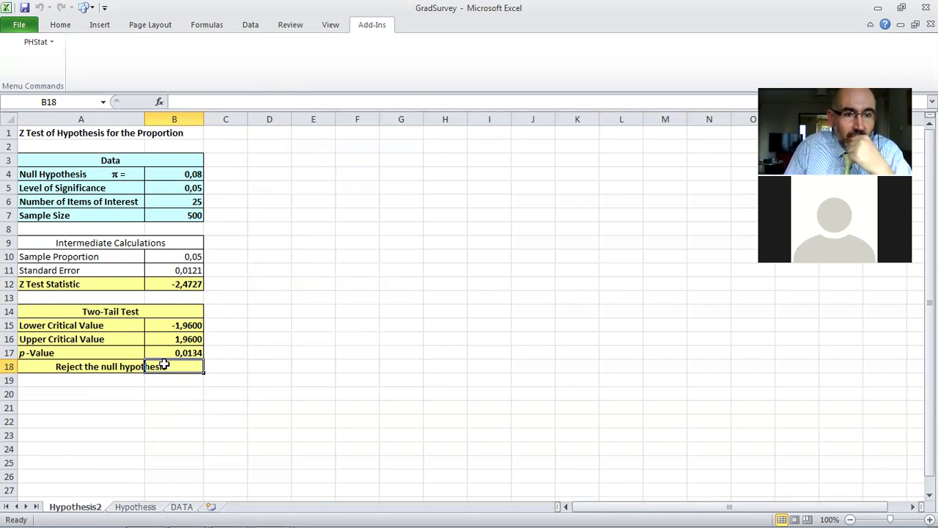
- Start another PHStat one-sample Z Test for the Proportion with null hypothesis 0.08 and level of significance 0.05
left_click(36, 42)
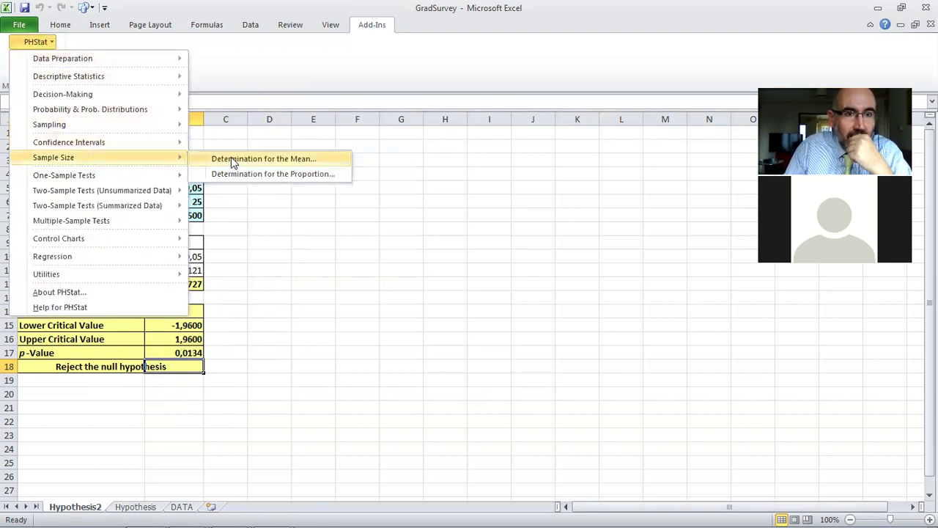
mouse_move(162, 144)
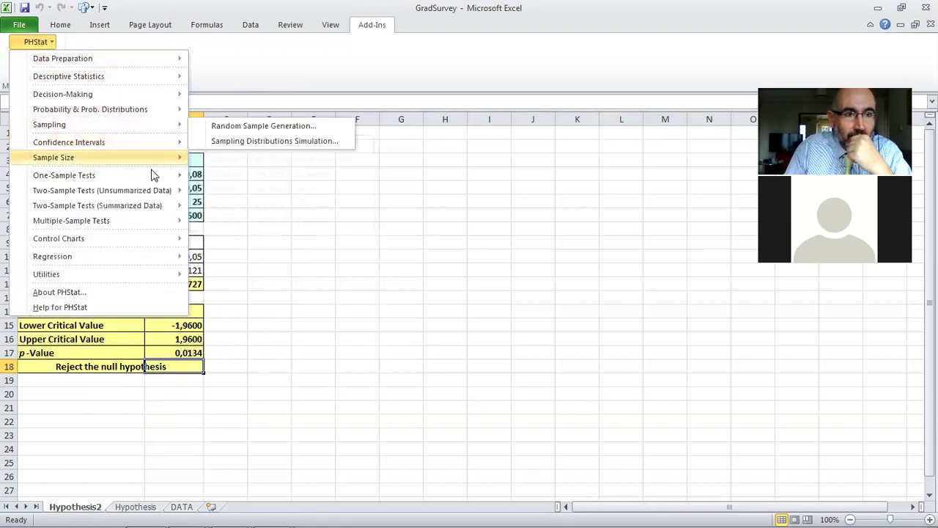
mouse_move(164, 177)
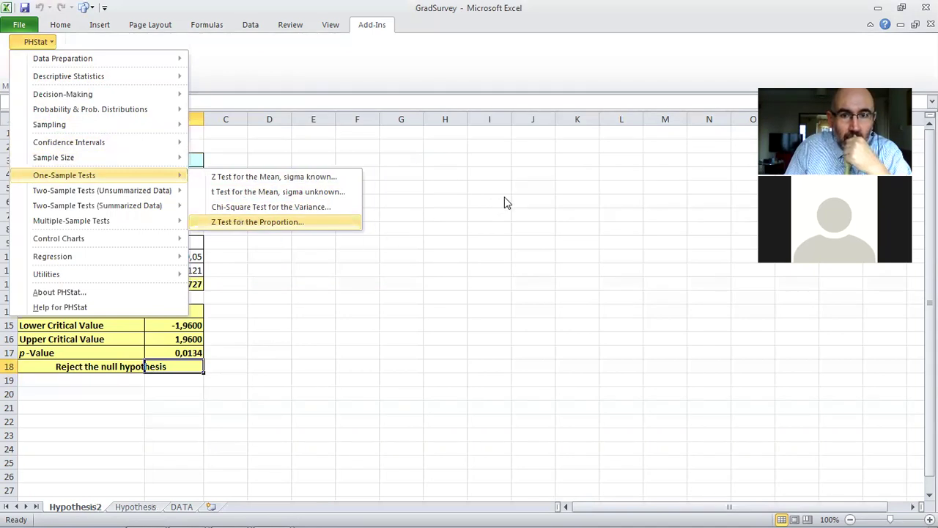
key("Return")
type("0.08")
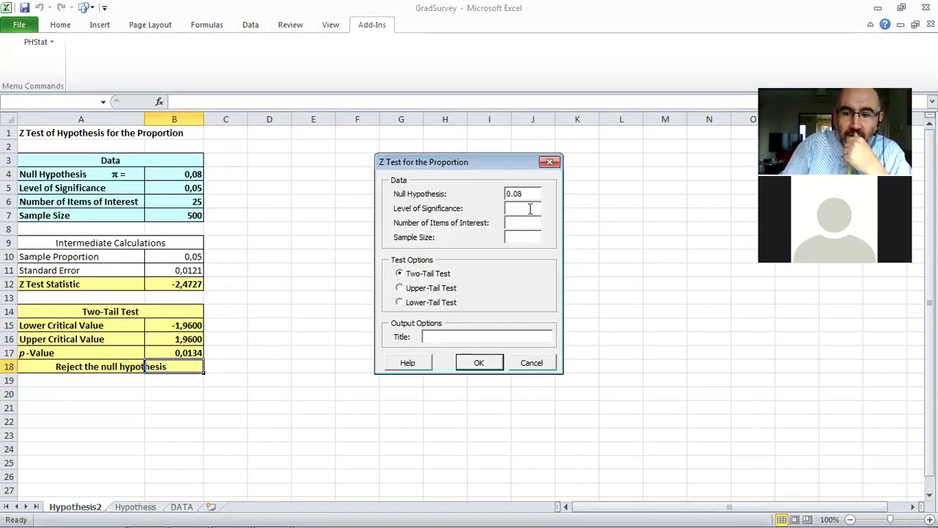
type("0.05")
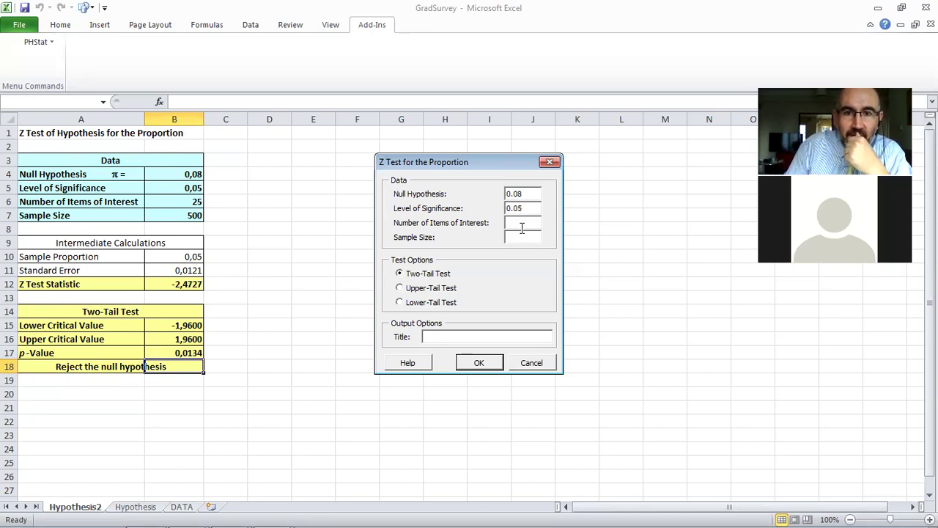
- Run the proportion test as a lower-tail test with 25 items of interest and a sample size of 500
type("25")
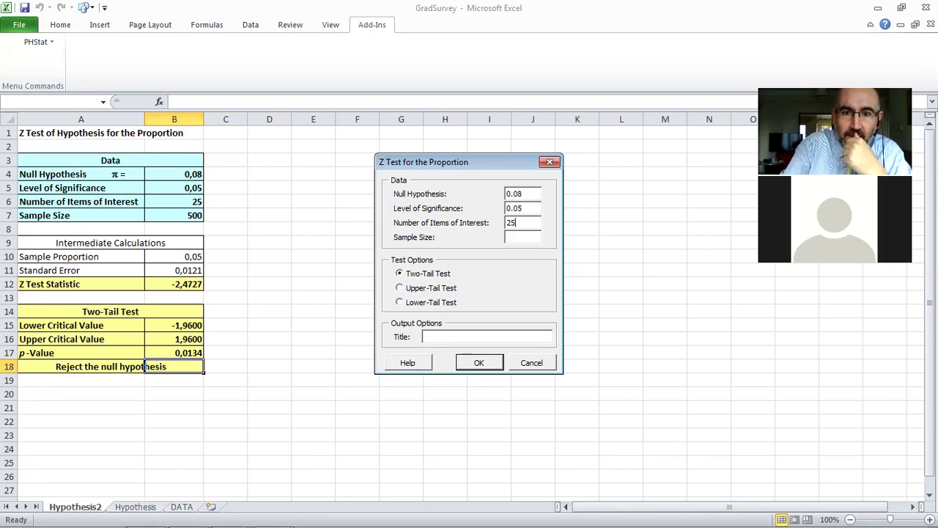
left_click(523, 239)
type("500")
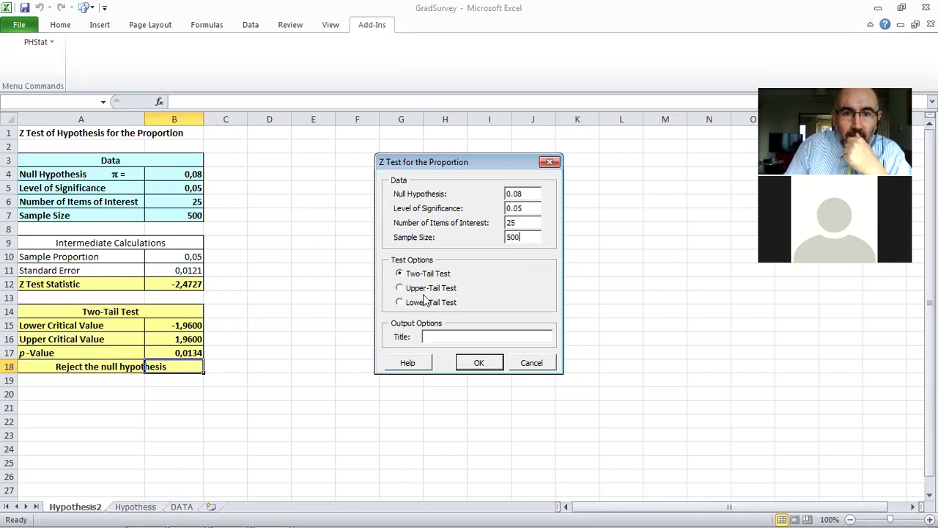
left_click(401, 303)
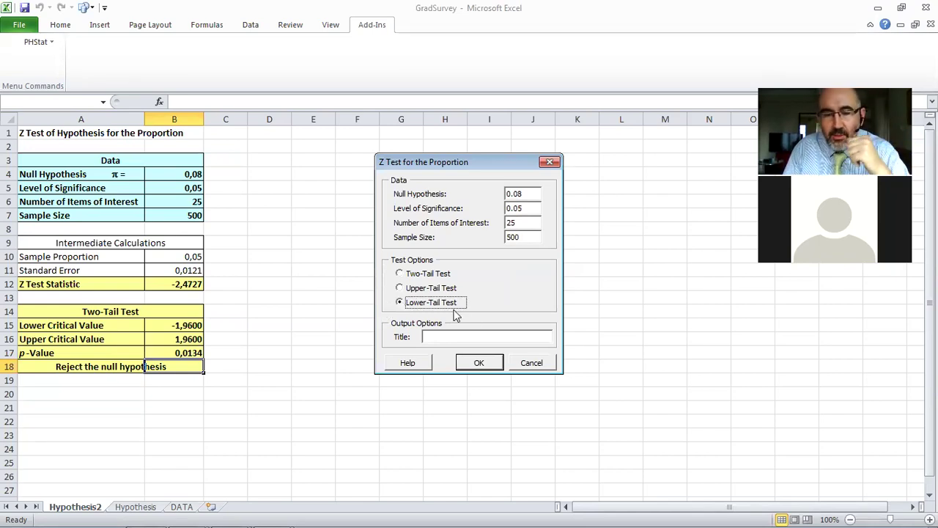
left_click(479, 364)
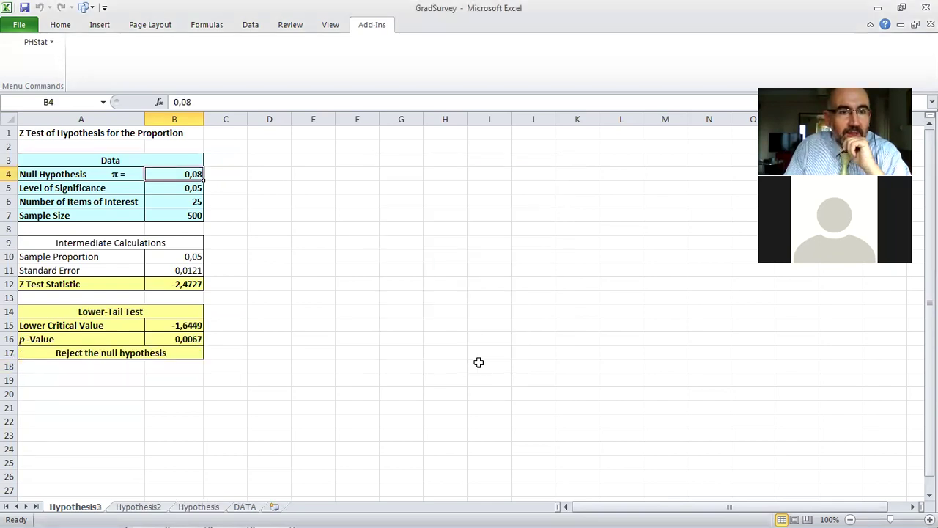
- Examine the lower-tail test's p-value and lower critical value formulas, its input and intermediate calculations, and its decision
left_click(162, 349)
left_click(183, 338)
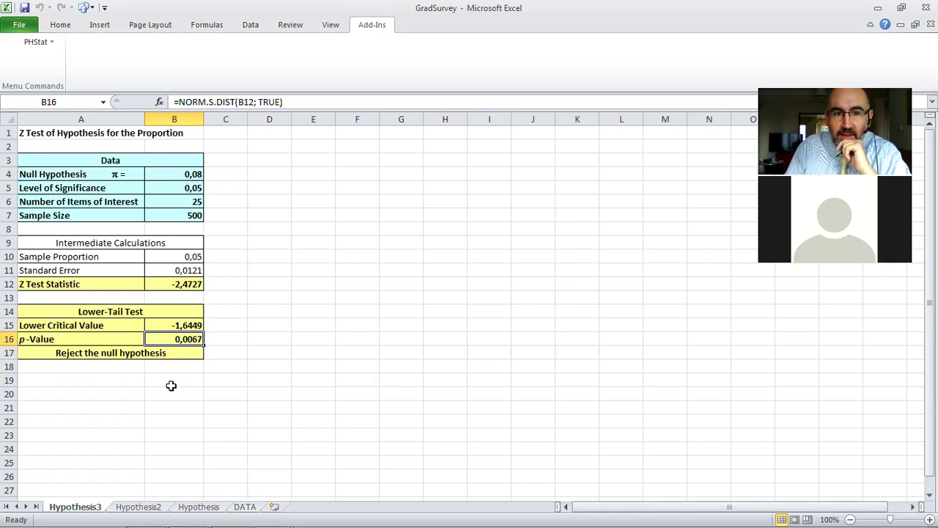
left_click(180, 324)
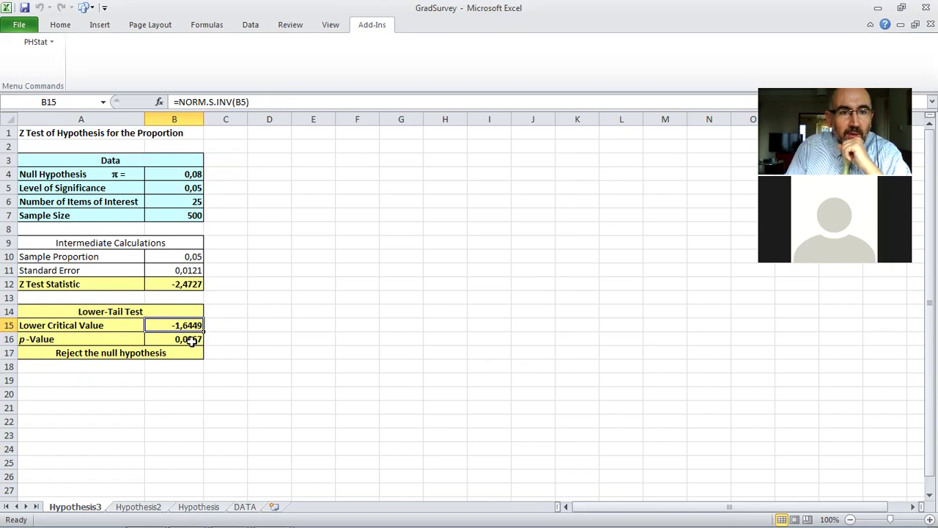
left_click_drag(189, 285, 194, 174)
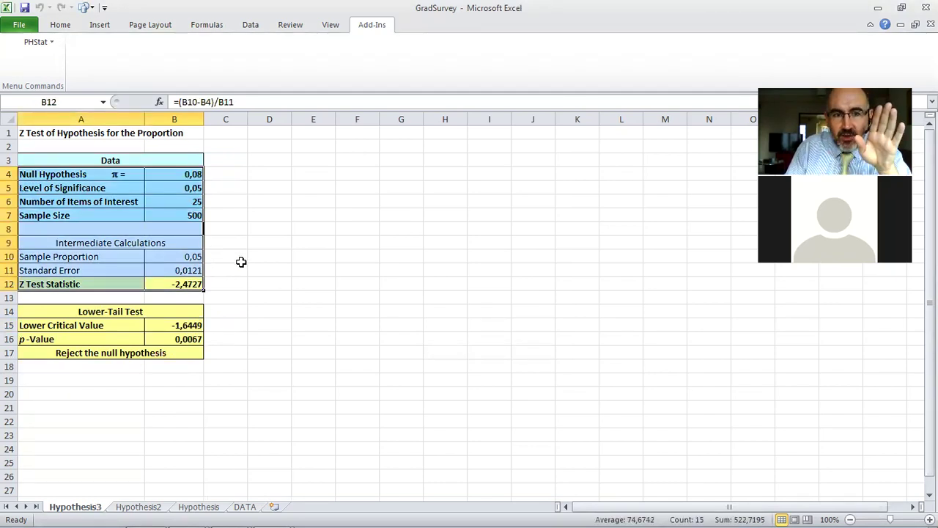
left_click(77, 309)
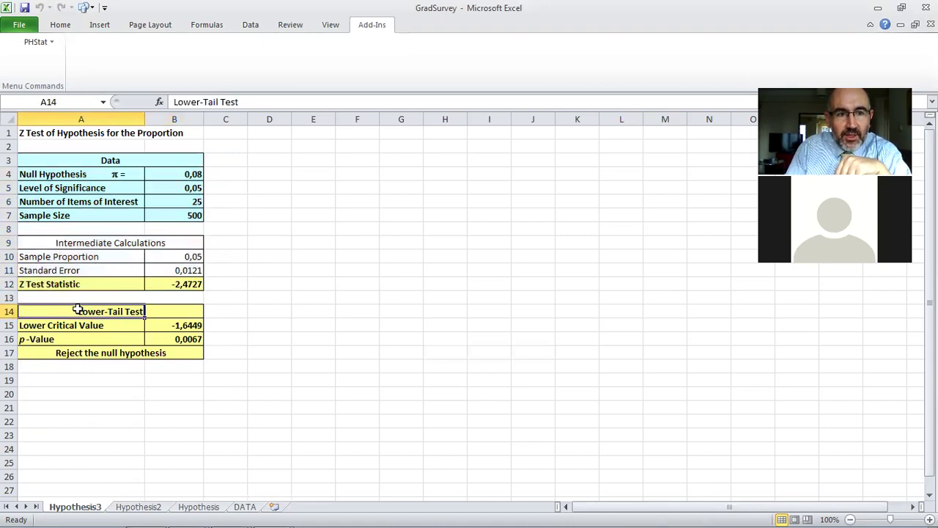
left_click(169, 327)
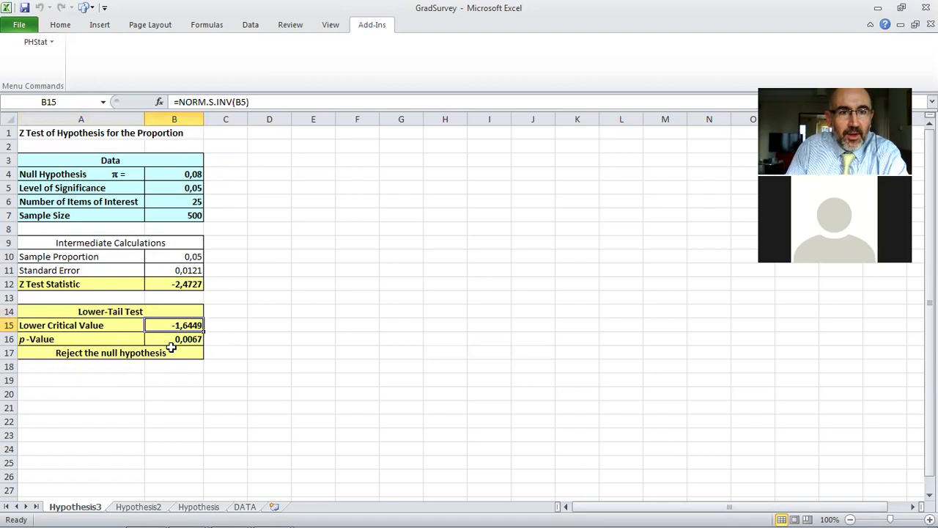
left_click(175, 353)
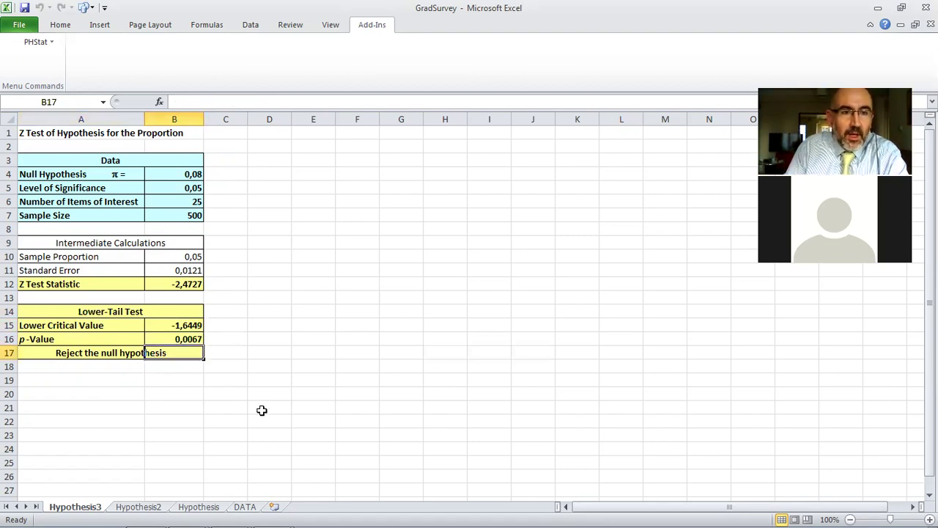
- Set up a further PHStat one-sample Z Test for the Proportion with null hypothesis 0.08 and level of significance 0.05
left_click(37, 43)
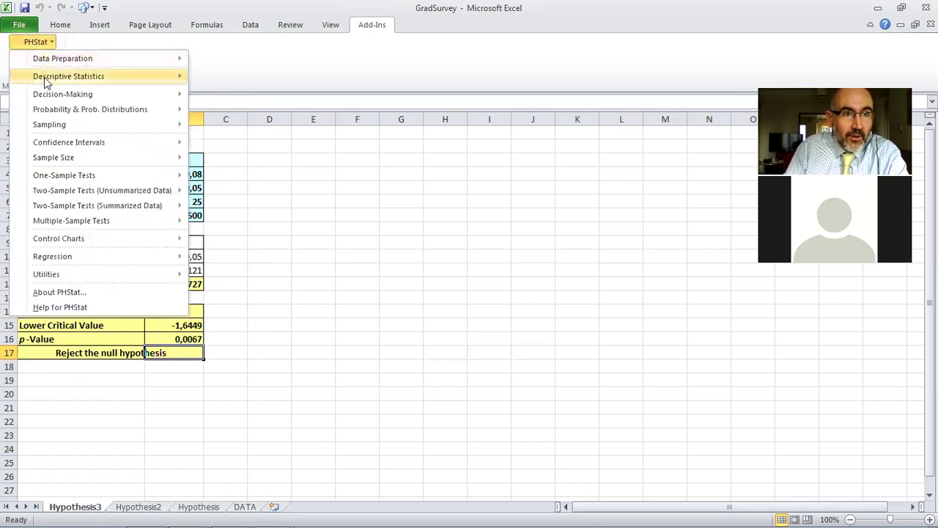
mouse_move(44, 176)
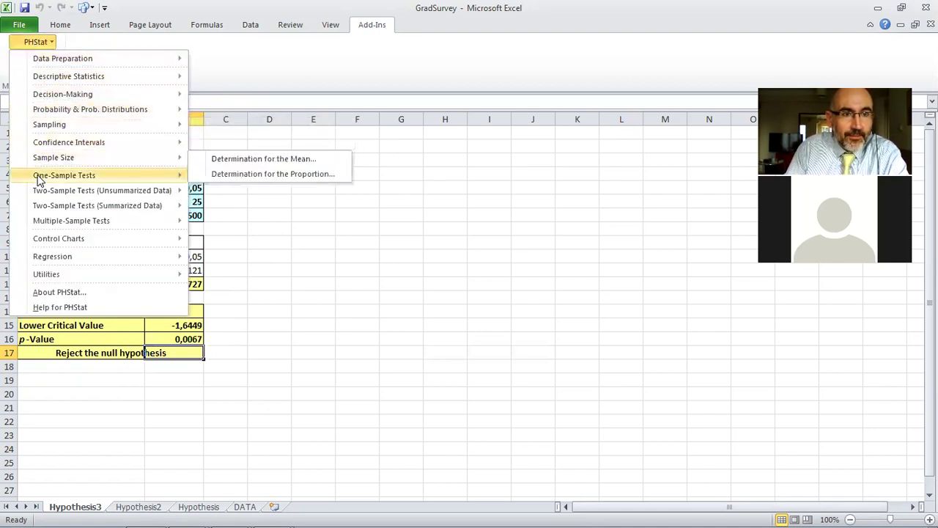
left_click(249, 223)
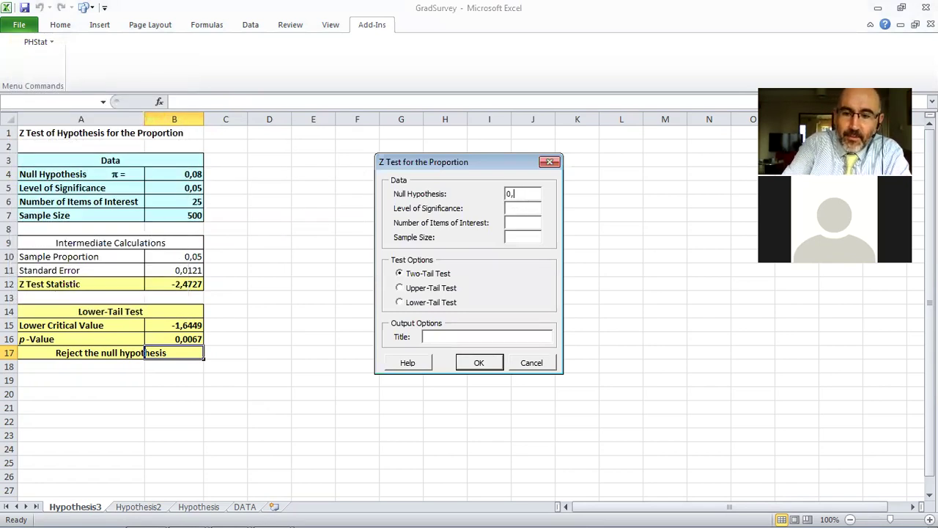
key("BackSpace")
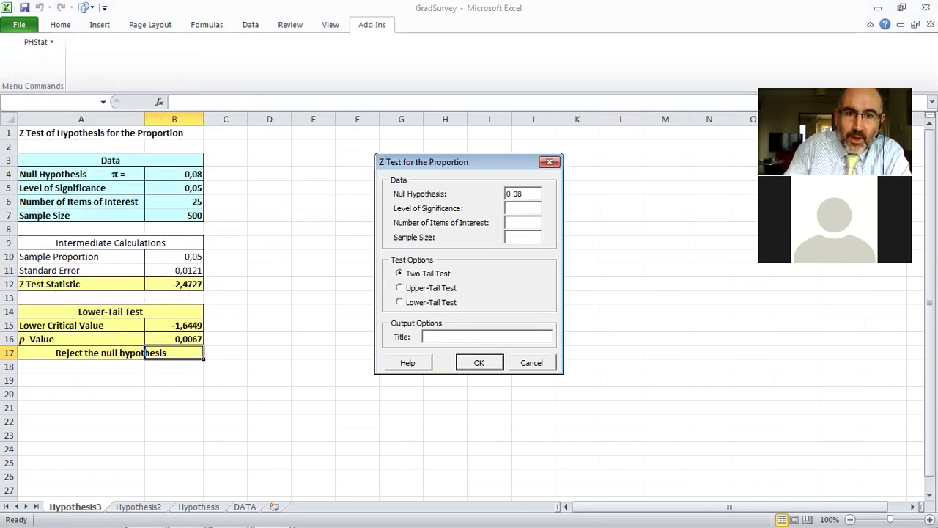
left_click(541, 206)
type("0.05")
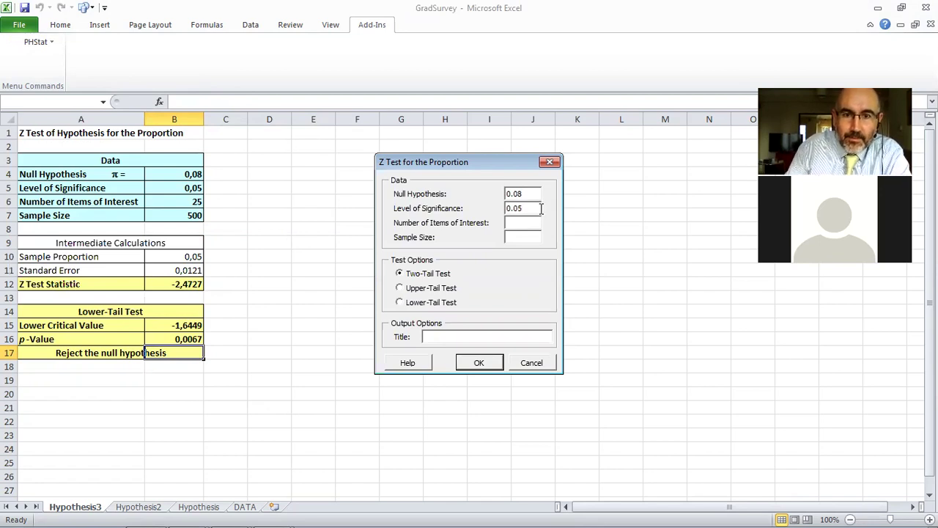
- Run the proportion test as an upper-tail test with 25 items of interest and a sample size of 500
left_click(540, 223)
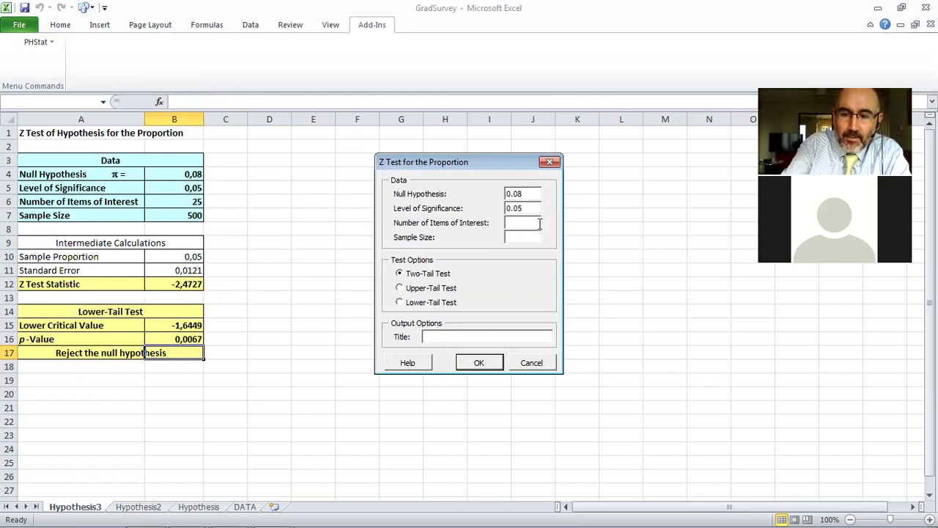
type("25")
left_click(533, 241)
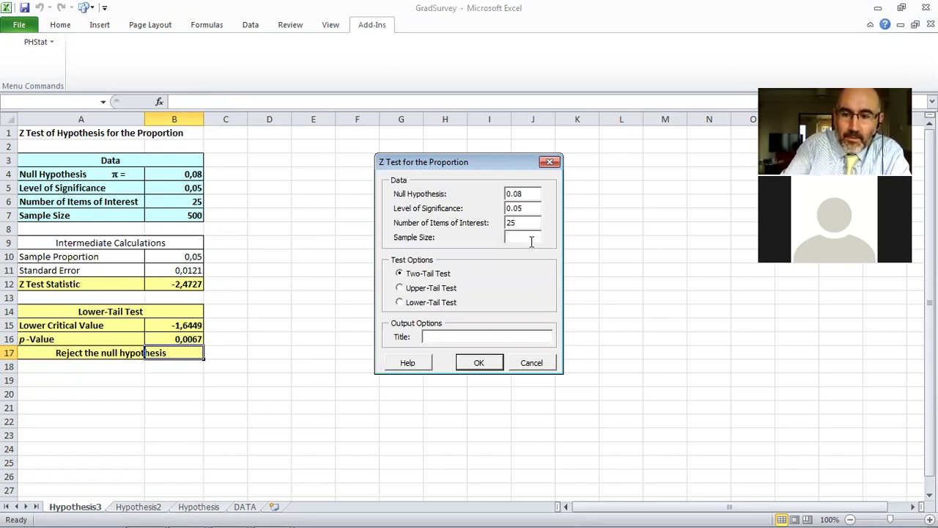
type("500")
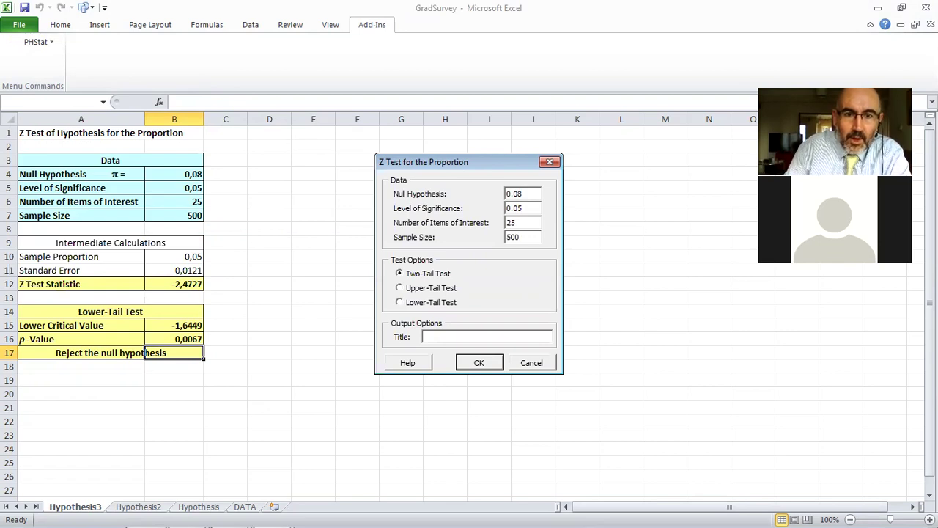
left_click(400, 288)
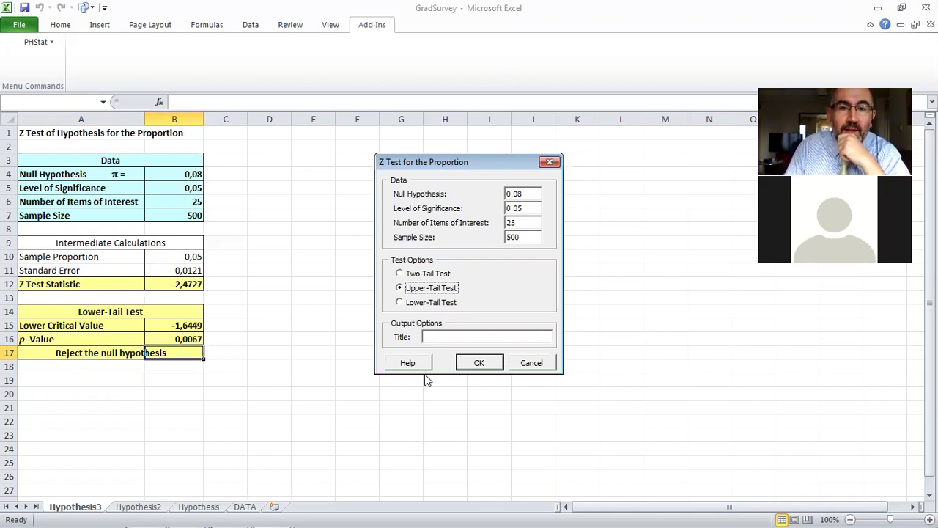
left_click(479, 363)
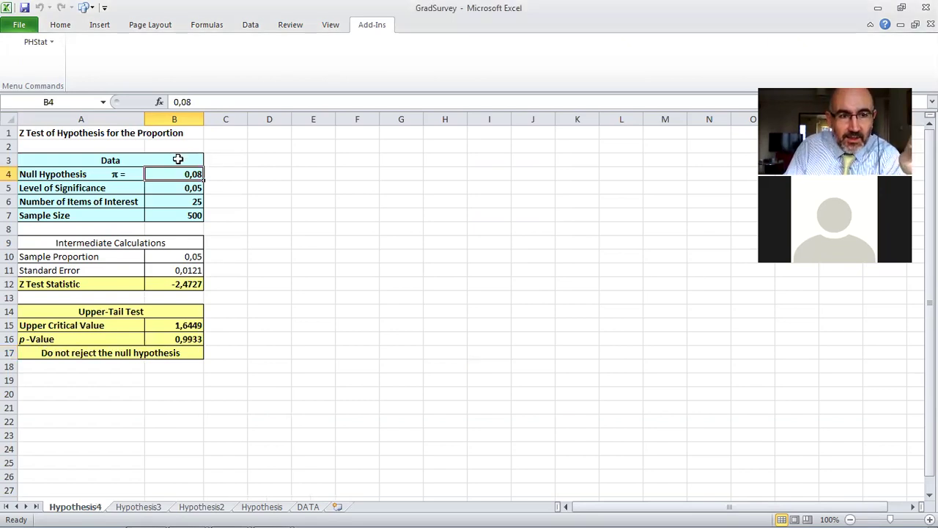
- Examine the formulas behind the upper-tail test's upper critical value, p-value and decision
left_click(176, 325)
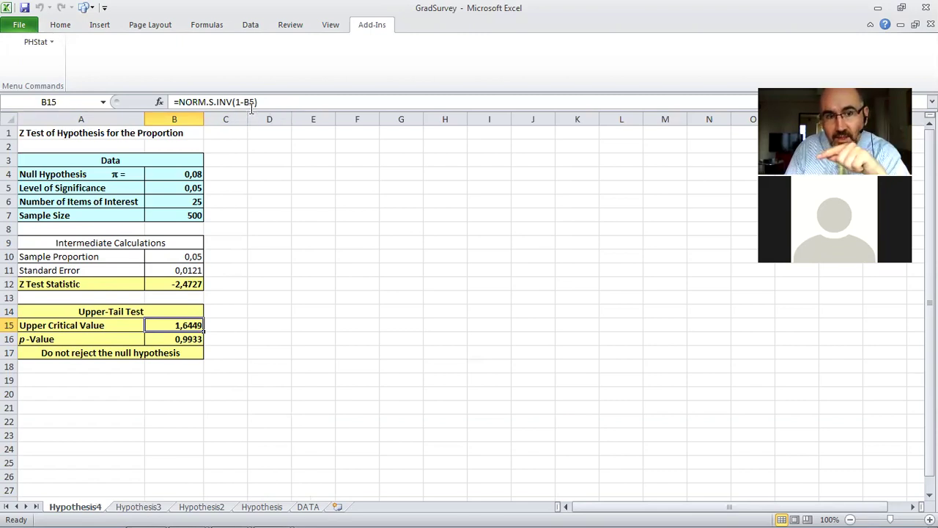
left_click(184, 339)
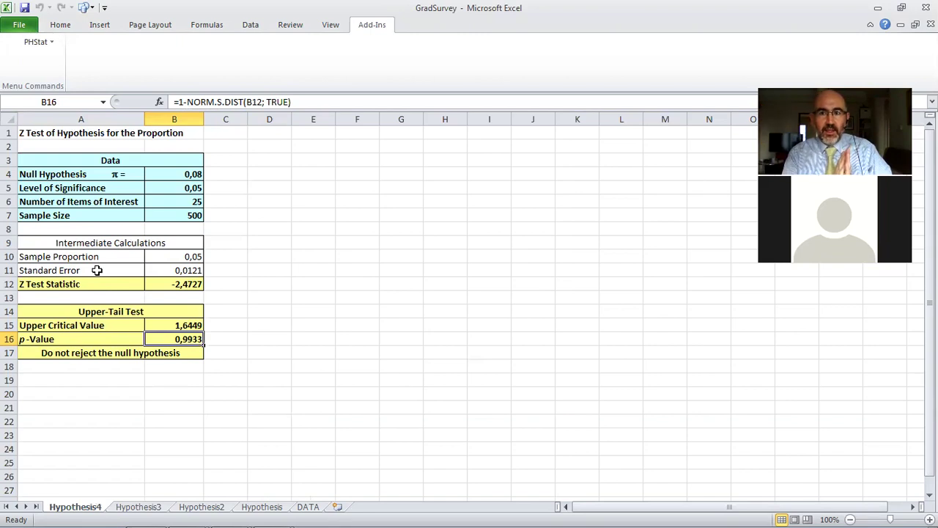
left_click(93, 364)
left_click(95, 352)
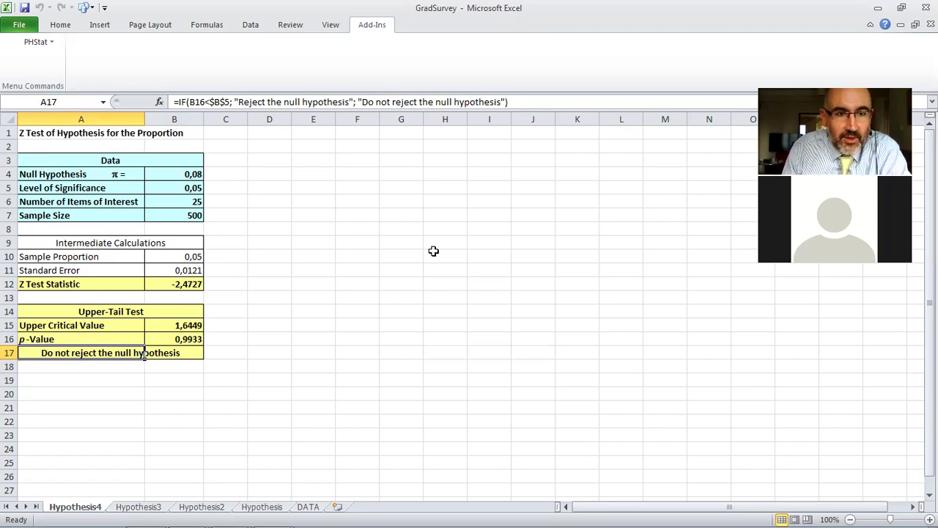
left_click(190, 341)
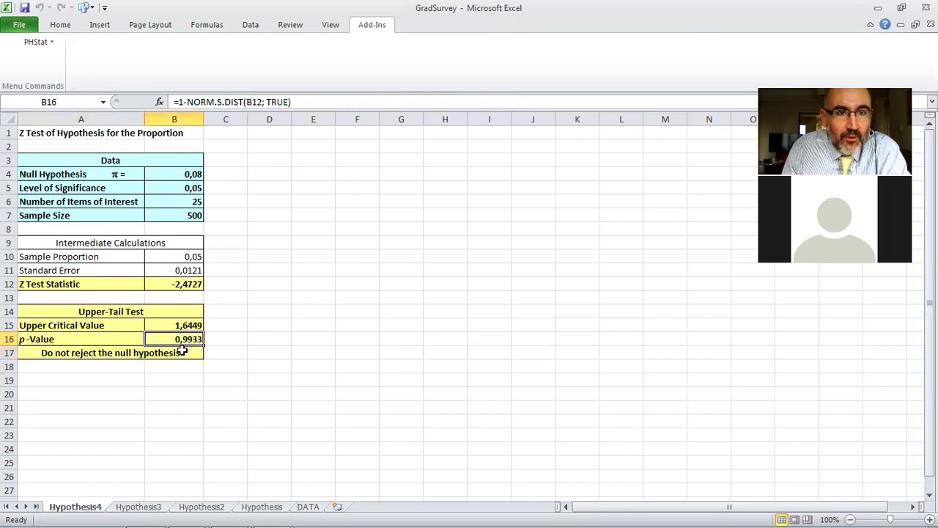
left_click(189, 324)
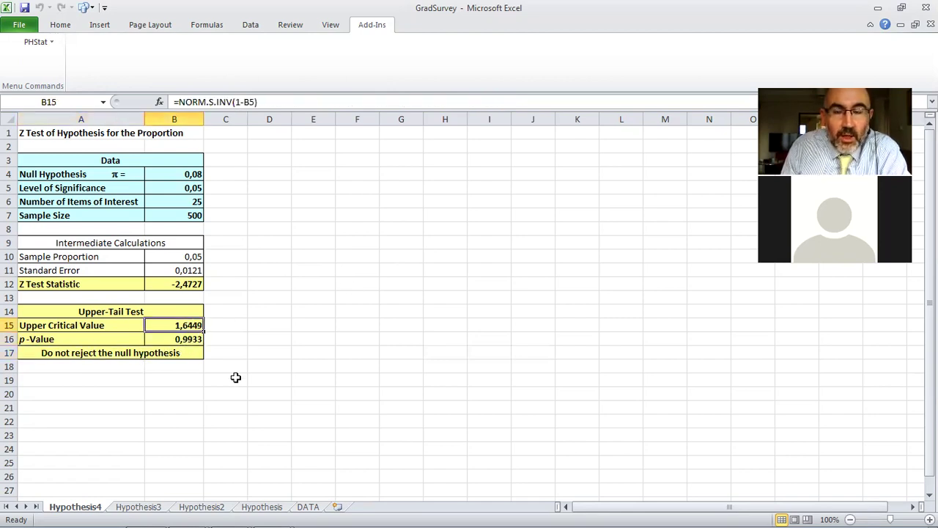